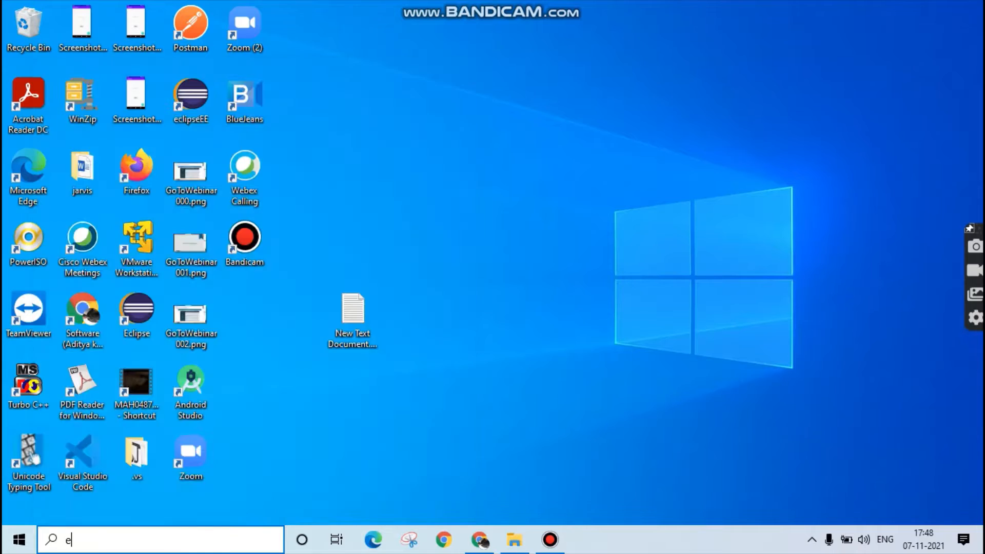
Step: Open Excel, create a blank workbook and maximize its window
{"action": "key", "text": "BackSpace"}
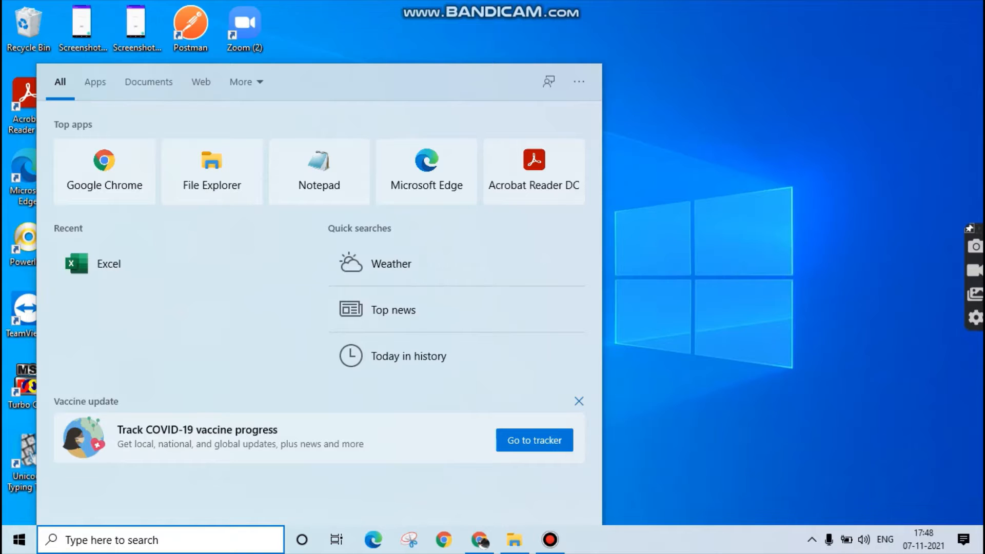
{"action": "type", "text": "Exce"}
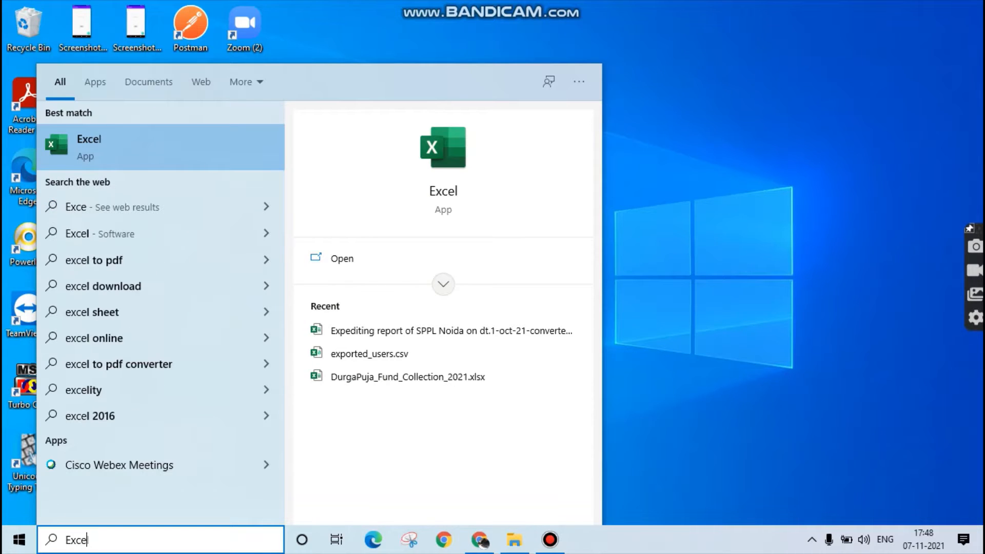
{"action": "type", "text": "l"}
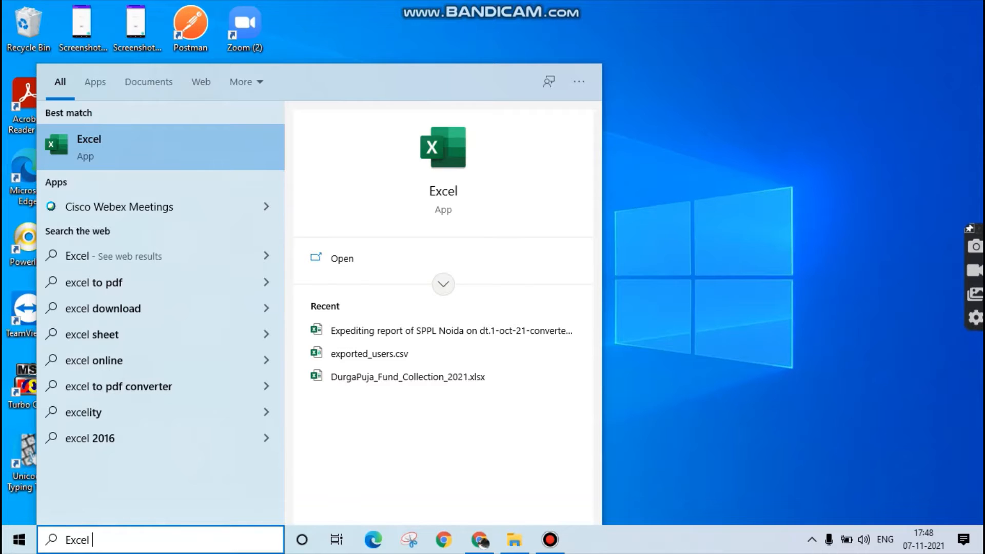
{"action": "key", "text": "Return"}
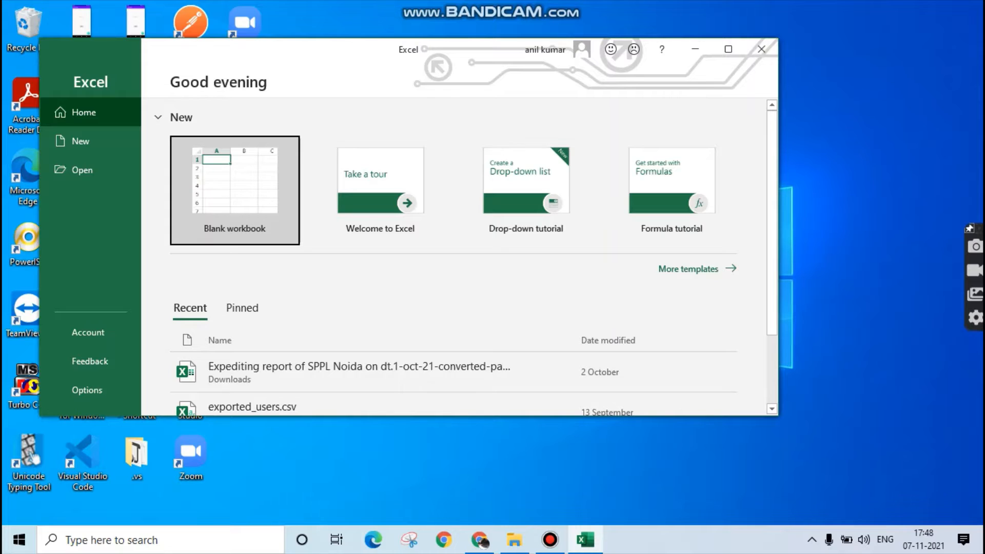
{"action": "key", "text": "Return"}
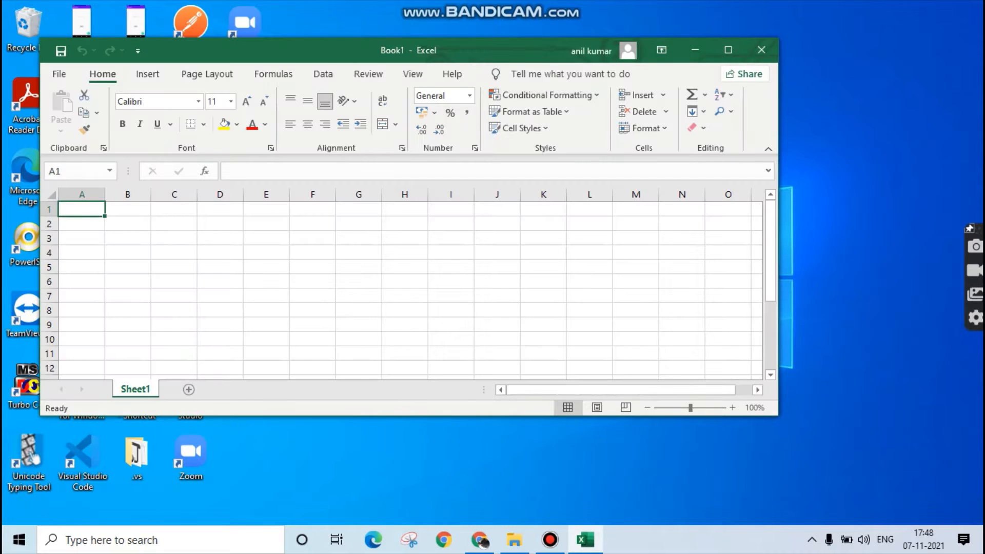
{"action": "left_click", "coordinate": [728, 50]}
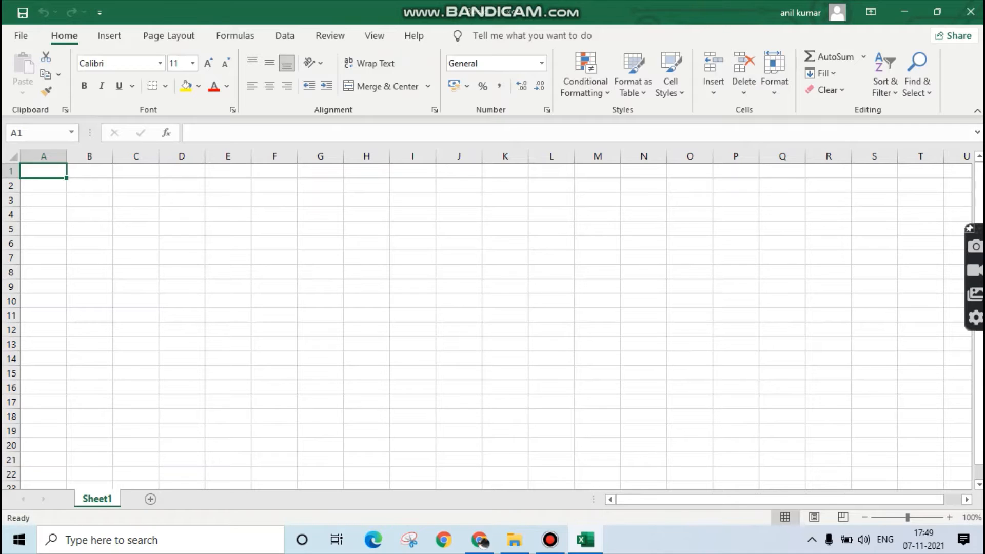
{"action": "key", "text": "Down"}
{"action": "key", "text": "Down"}
{"action": "key", "text": "Down"}
{"action": "key", "text": "Down"}
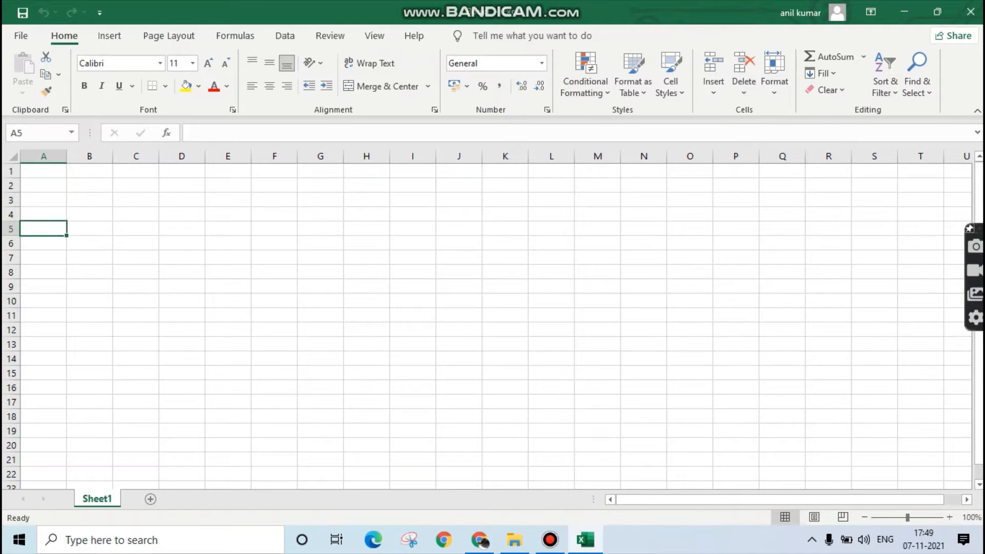
{"action": "key", "text": "Down"}
{"action": "key", "text": "Up"}
{"action": "key", "text": "Up"}
{"action": "key", "text": "Up"}
{"action": "key", "text": "Up"}
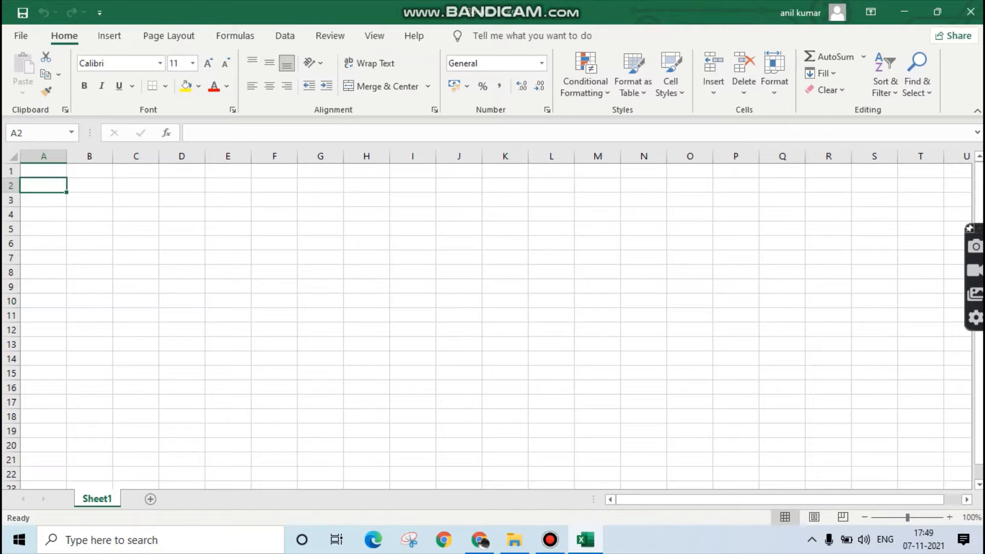
{"action": "key", "text": "Down"}
{"action": "key", "text": "Down"}
{"action": "key", "text": "Down"}
{"action": "key", "text": "Down"}
{"action": "key", "text": "Down"}
{"action": "key", "text": "Down"}
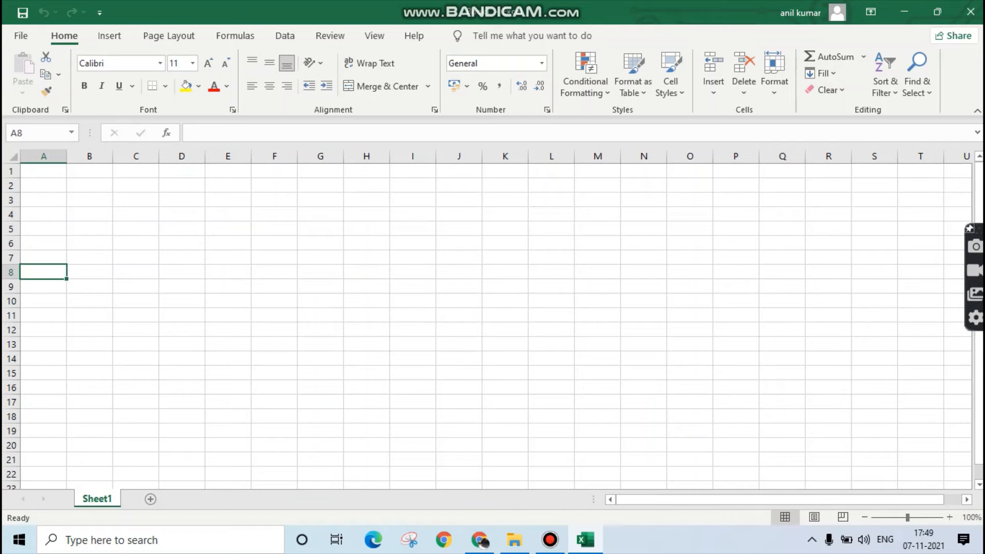
{"action": "key", "text": "Right"}
{"action": "key", "text": "Right"}
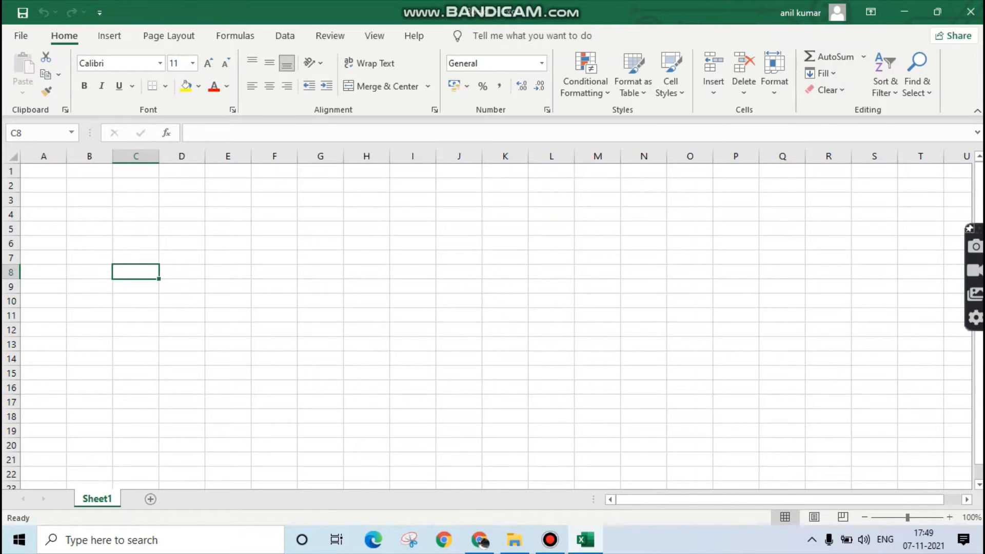
{"action": "key", "text": "Up"}
{"action": "key", "text": "Up"}
{"action": "key", "text": "Up"}
{"action": "key", "text": "Up"}
{"action": "key", "text": "Up"}
{"action": "key", "text": "Up"}
{"action": "key", "text": "Up"}
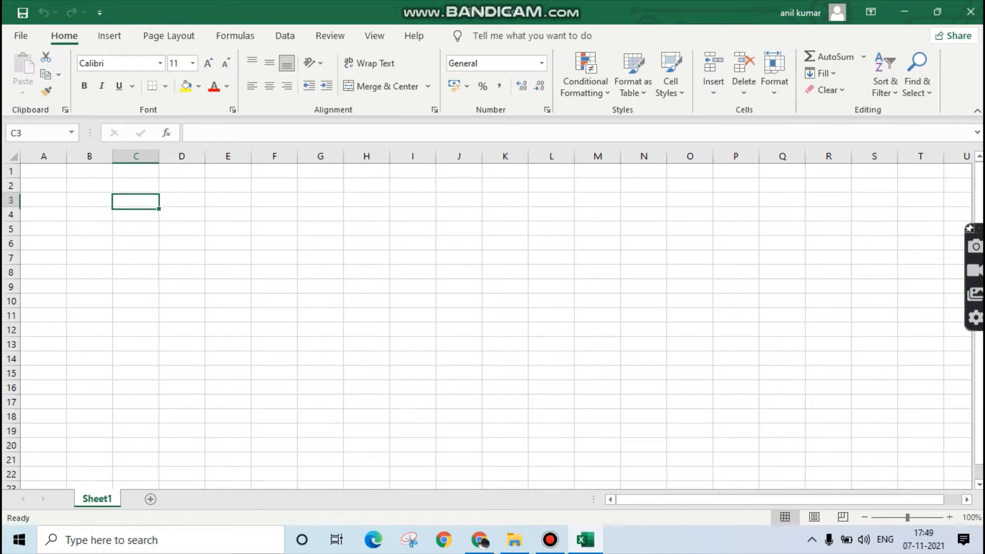
{"action": "key", "text": "Left"}
{"action": "key", "text": "Left"}
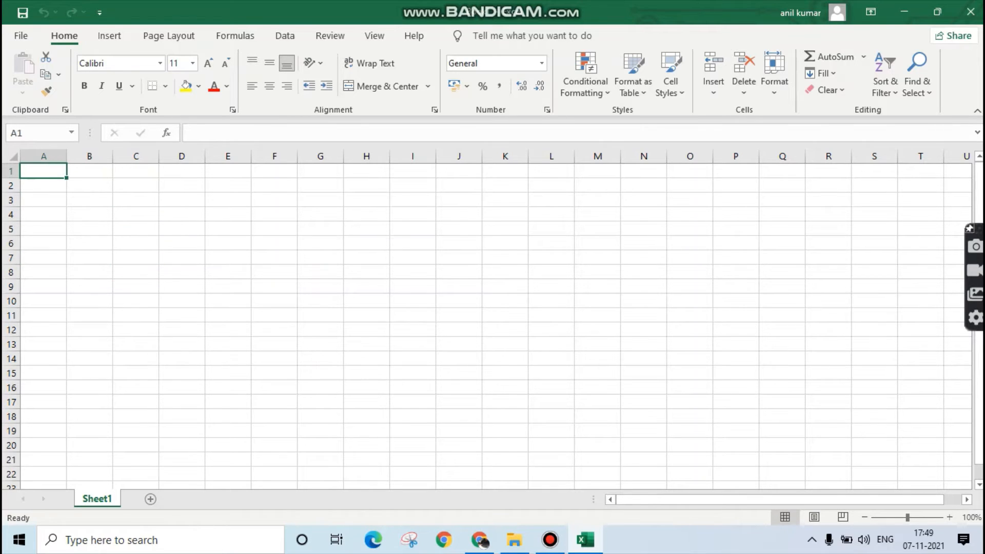
Step: Enter the column labels Col Index 1, Col Index 2 and Col Index3 in cells A1, B1 and C1
{"action": "type", "text": "C"}
{"action": "key", "text": "BackSpace"}
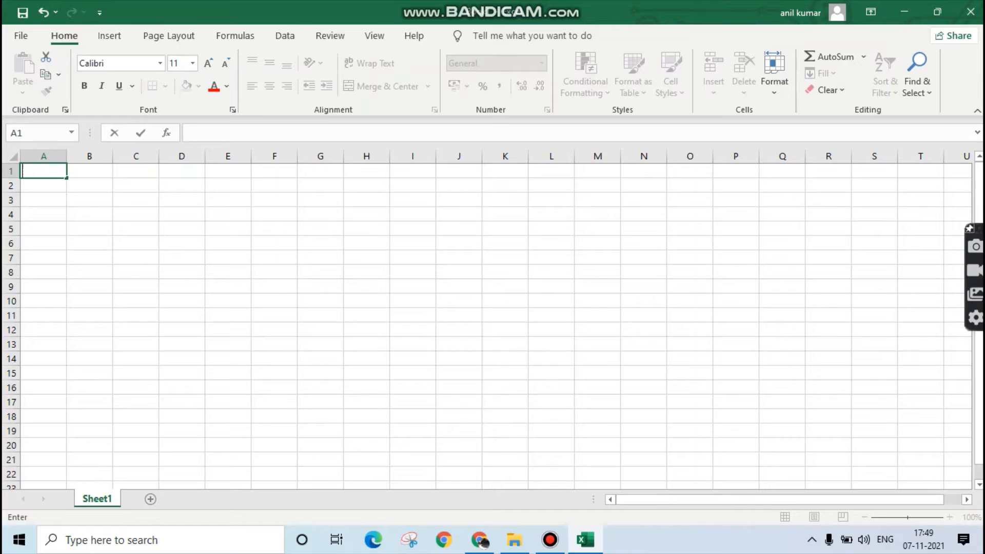
{"action": "type", "text": "Col Index 1"}
{"action": "key", "text": "Return"}
{"action": "key", "text": "Up"}
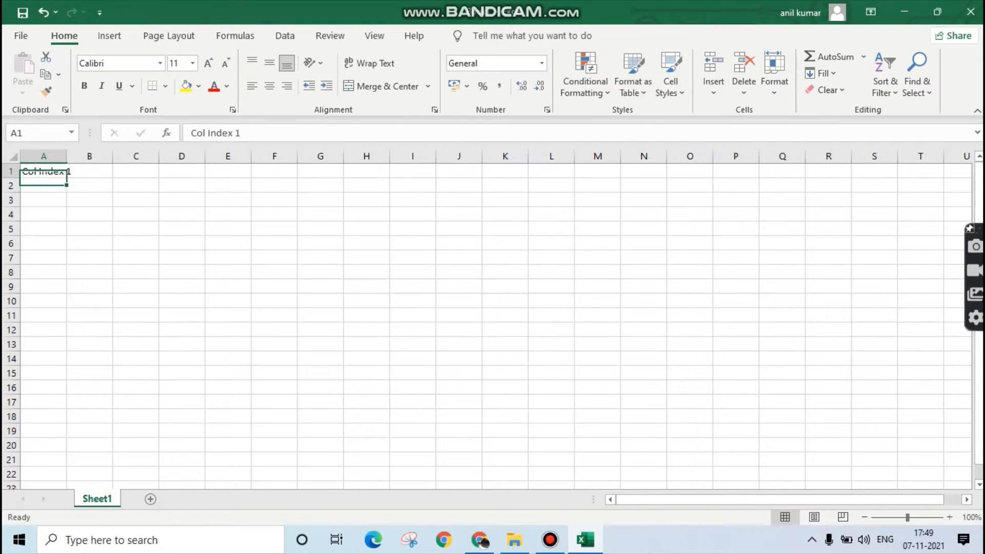
{"action": "key", "text": "Right"}
{"action": "type", "text": "Col Index"}
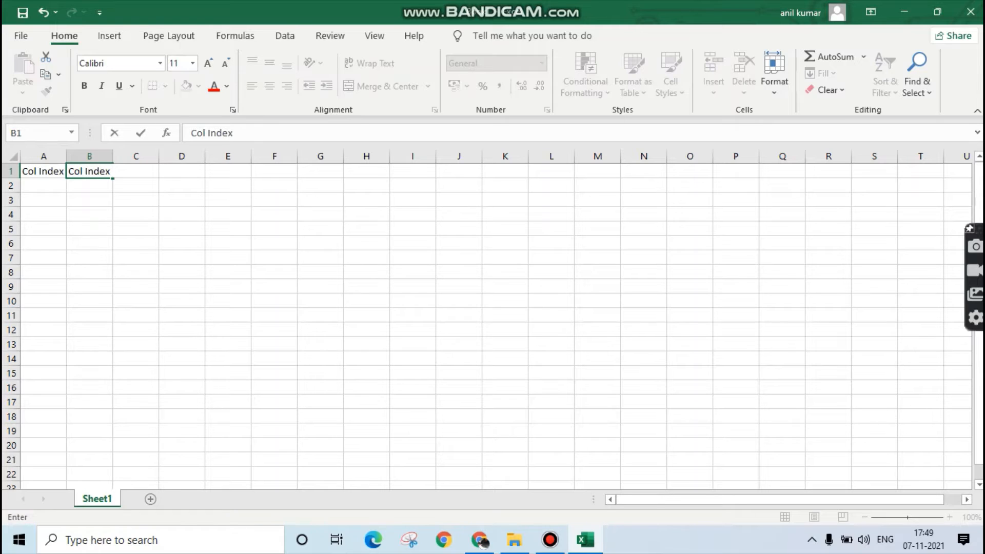
{"action": "type", "text": " 2"}
{"action": "key", "text": "Return"}
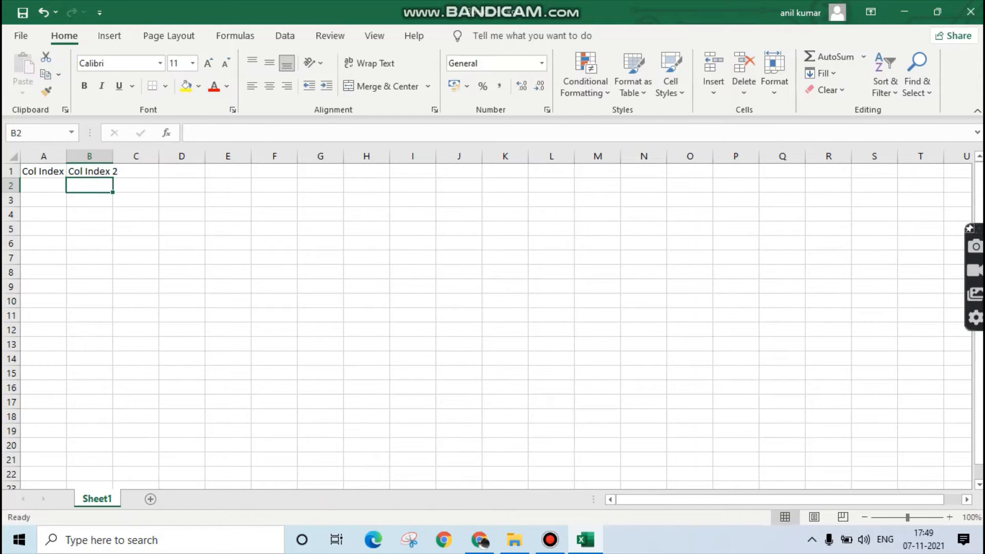
{"action": "key", "text": "Up"}
{"action": "key", "text": "Right"}
{"action": "type", "text": "C"}
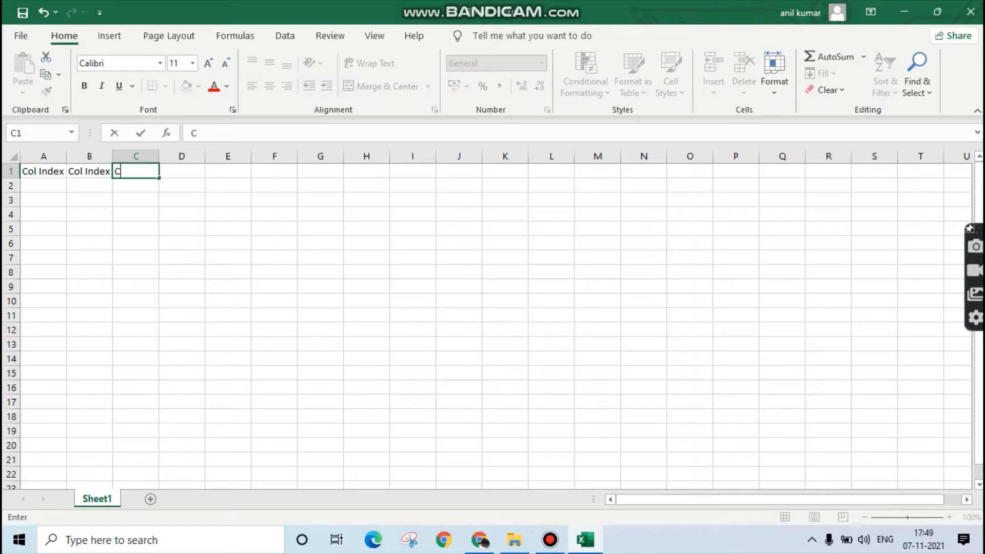
{"action": "type", "text": "ol Index3"}
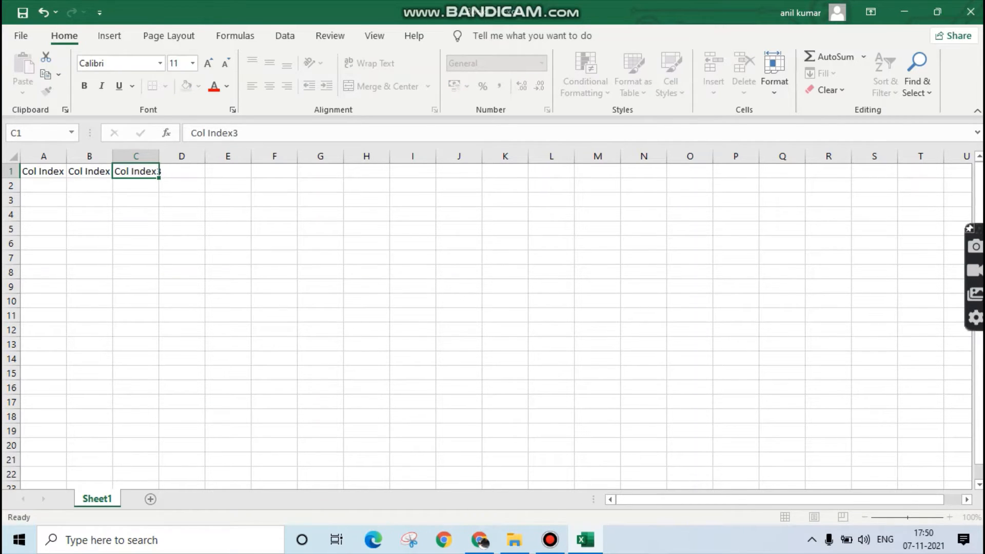
{"action": "key", "text": "Return"}
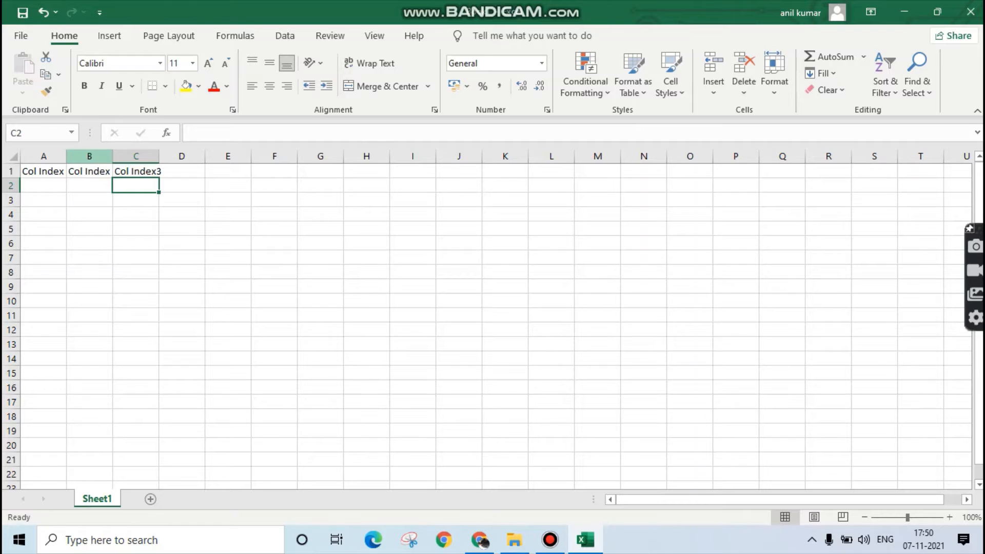
Step: Widen columns A to C to fit their labels and correct the text in cell C1 to Col Index 3
{"action": "left_click_drag", "start_coordinate": [66, 156], "coordinate": [244, 156]}
{"action": "left_click", "coordinate": [204, 172]}
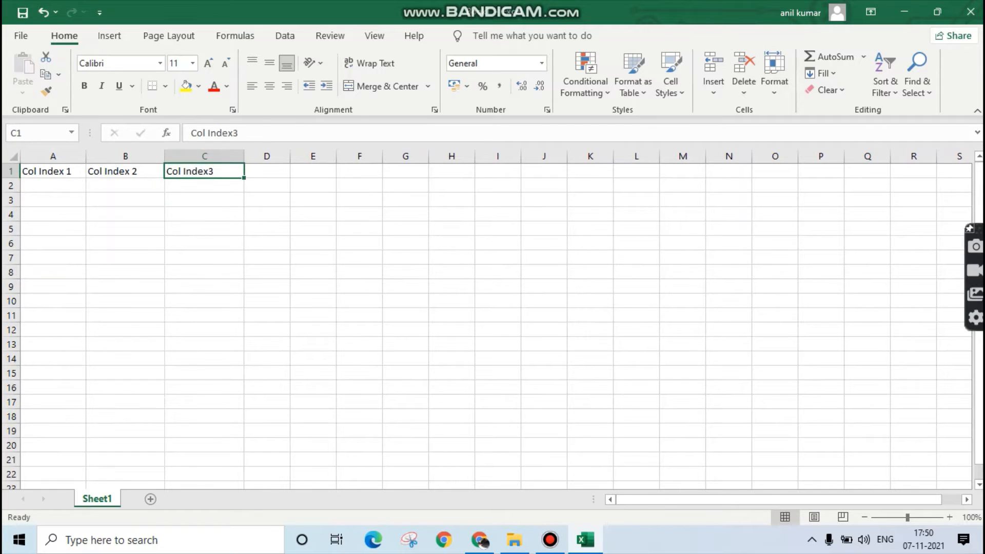
{"action": "left_click", "coordinate": [233, 133]}
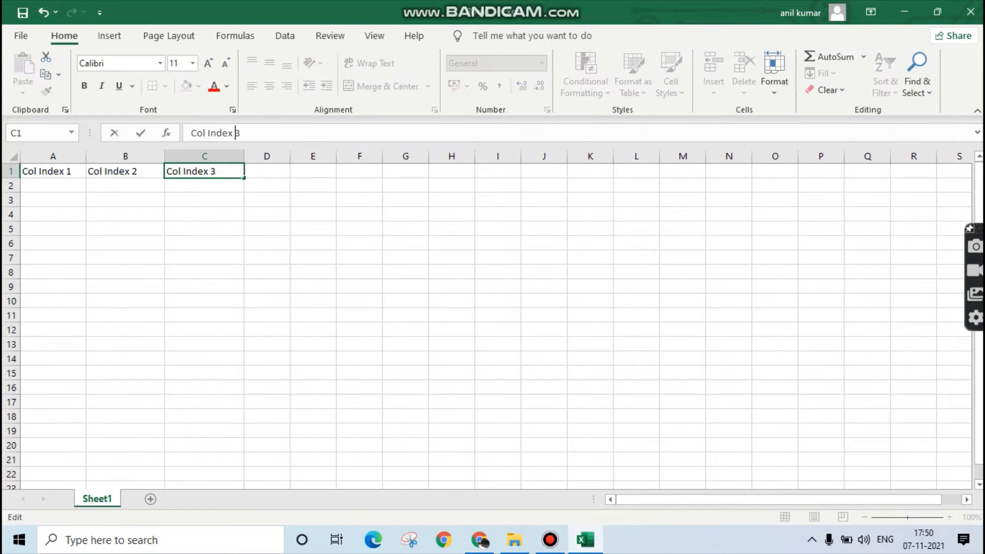
{"action": "key", "text": "Return"}
{"action": "key", "text": "Return"}
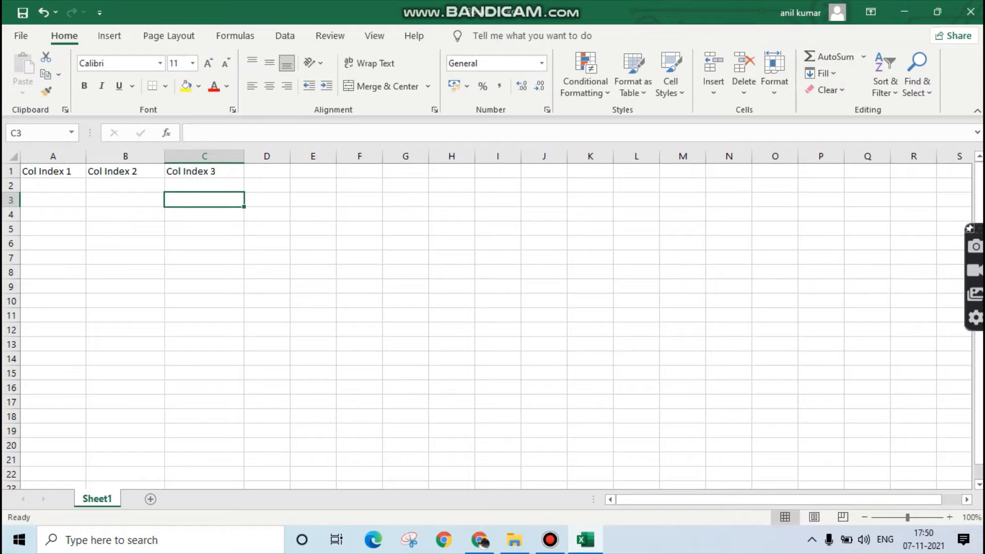
Step: Enter the table headings Student Name, Mark and Percentage in cells A2, B2 and C2
{"action": "left_click", "coordinate": [53, 185]}
{"action": "type", "text": "St"}
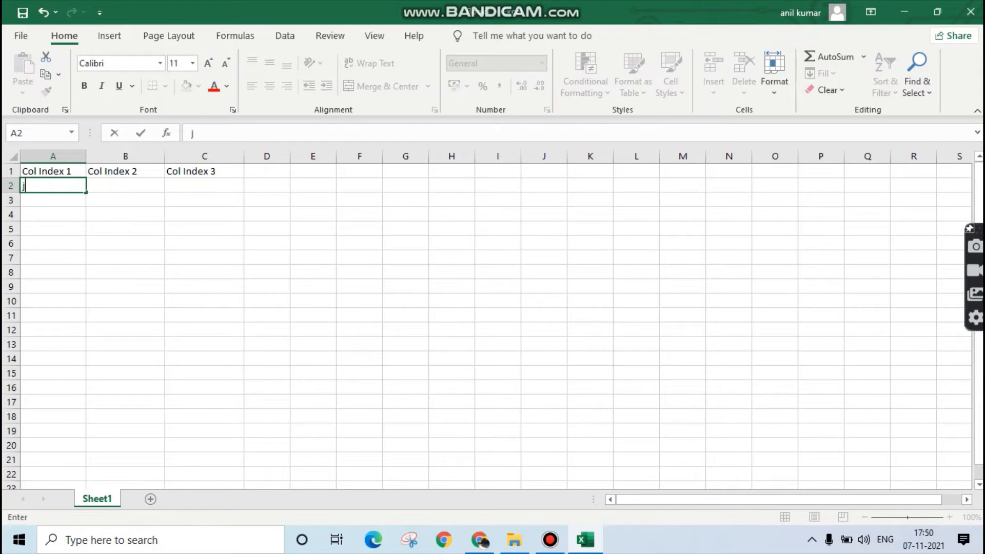
{"action": "type", "text": "udent Name"}
{"action": "key", "text": "Return"}
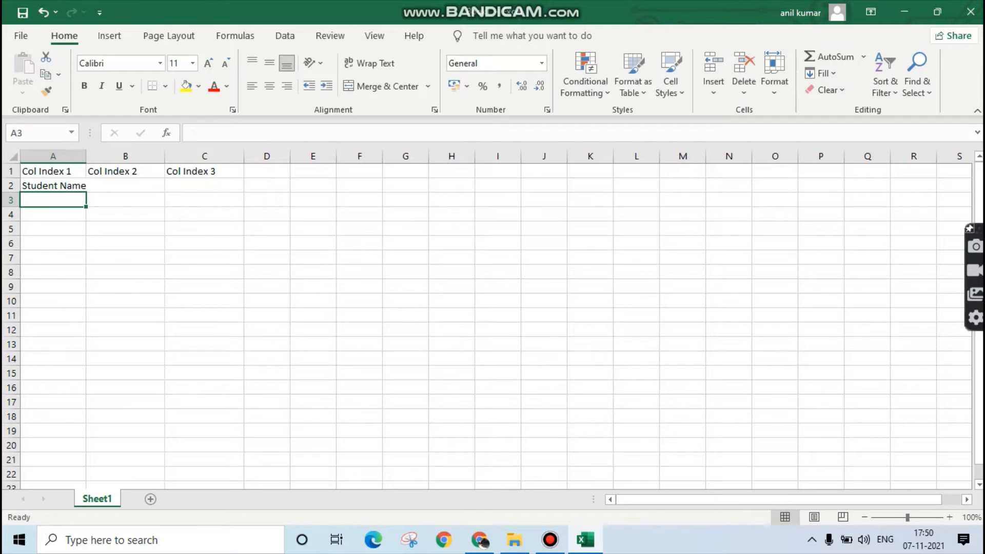
{"action": "key", "text": "Up"}
{"action": "key", "text": "Up"}
{"action": "key", "text": "Down"}
{"action": "key", "text": "Right"}
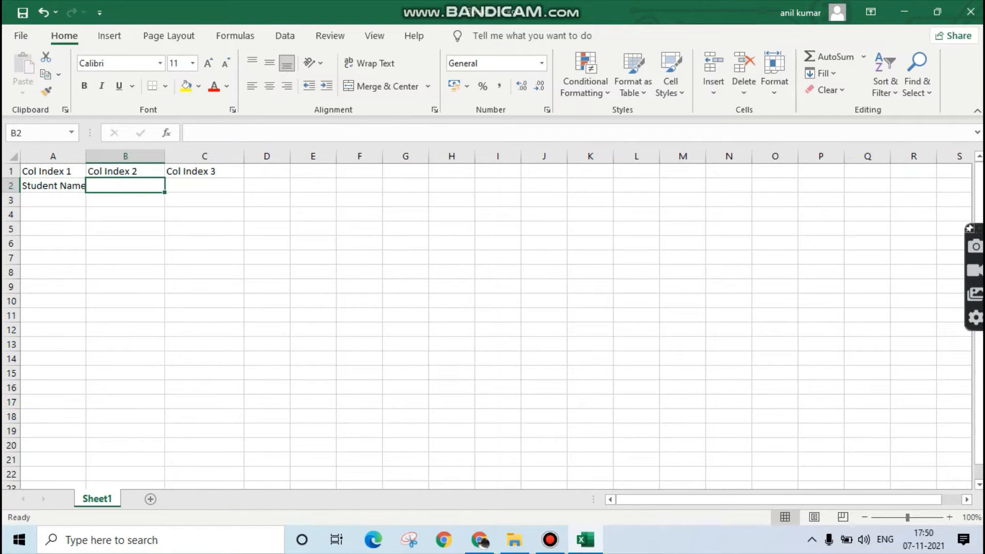
{"action": "type", "text": "Mark"}
{"action": "key", "text": "Return"}
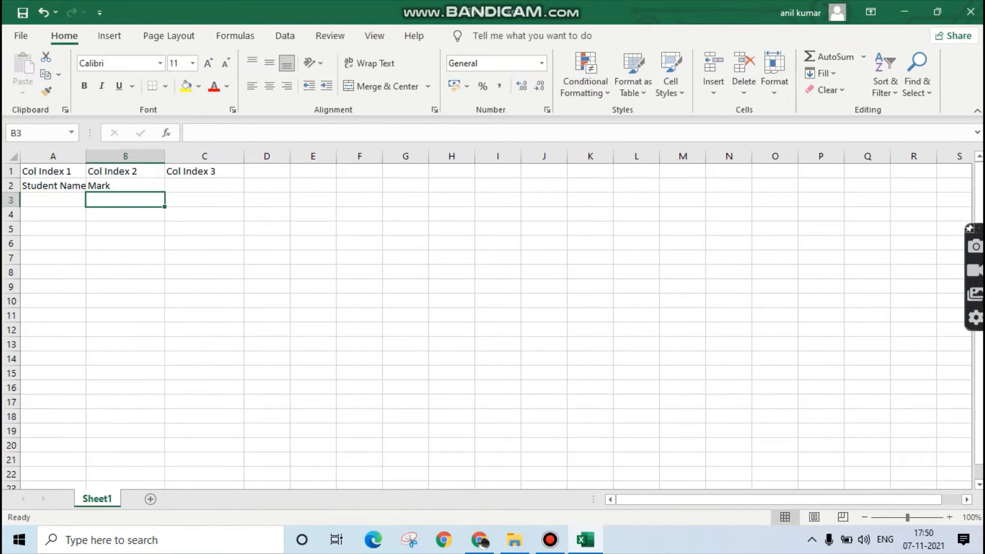
{"action": "key", "text": "Up"}
{"action": "key", "text": "Right"}
{"action": "type", "text": "Percentage"}
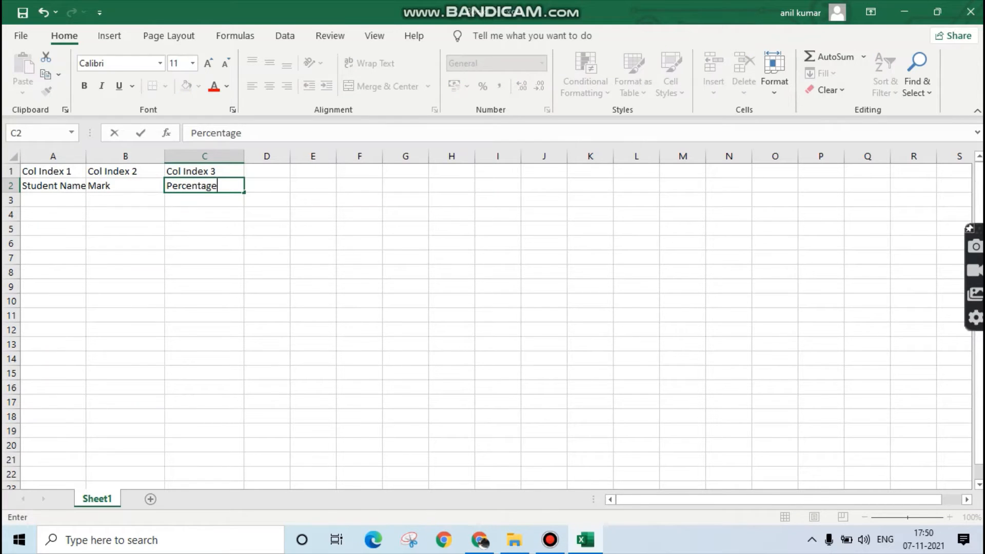
{"action": "key", "text": "Return"}
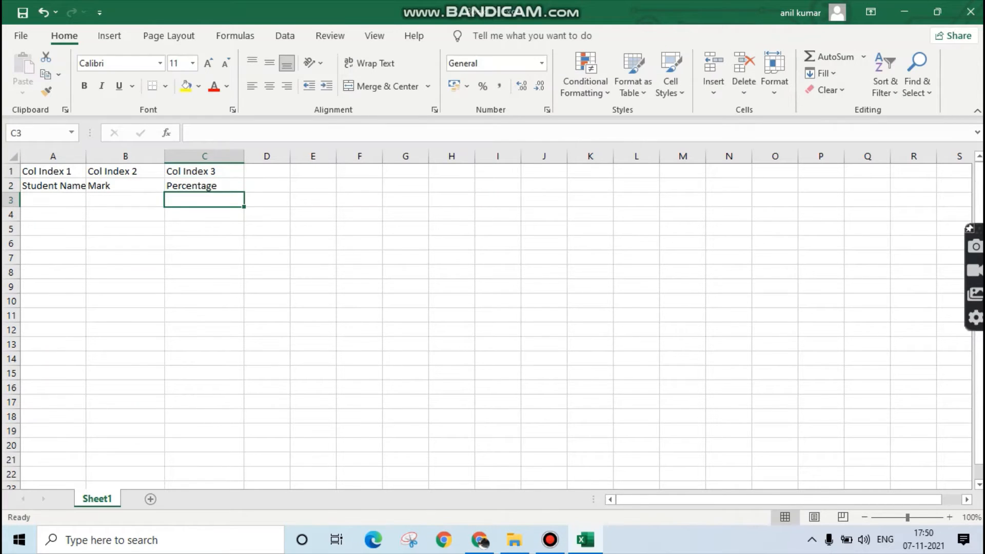
Step: Enter A, B and C as student names in cells A3 to A5
{"action": "key", "text": "Left"}
{"action": "key", "text": "Left"}
{"action": "type", "text": "A"}
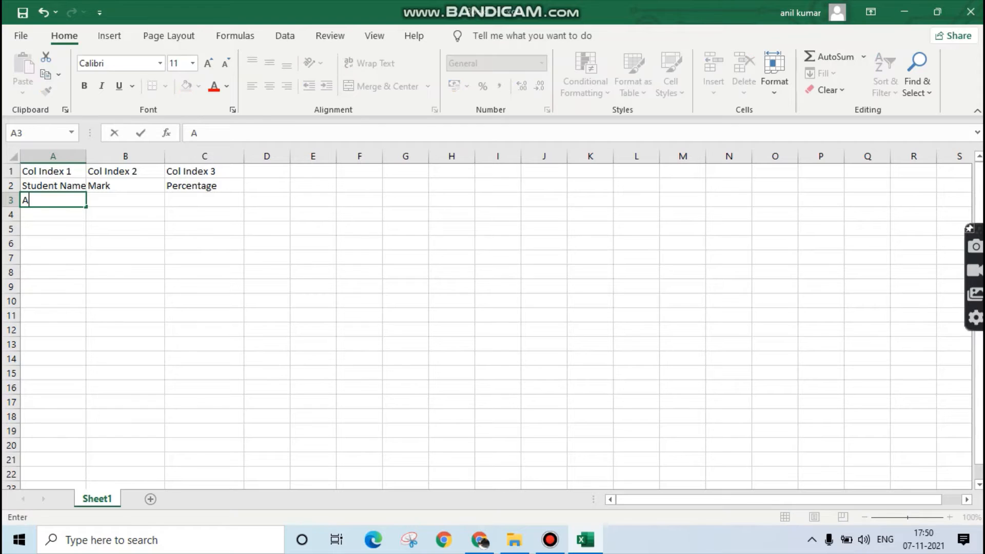
{"action": "key", "text": "Return"}
{"action": "type", "text": "B"}
{"action": "key", "text": "Return"}
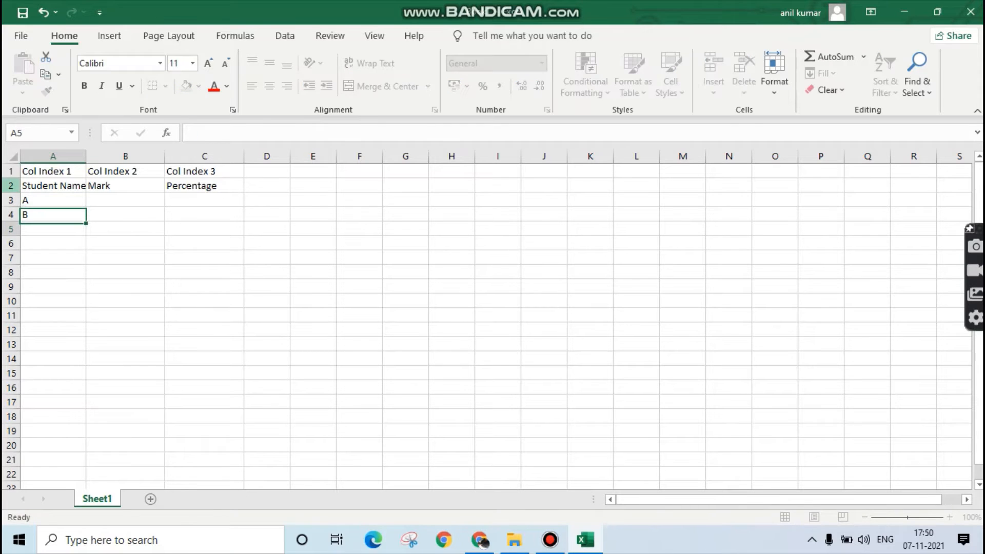
{"action": "type", "text": "Col Index 1"}
{"action": "key", "text": "Return"}
{"action": "key", "text": "Up"}
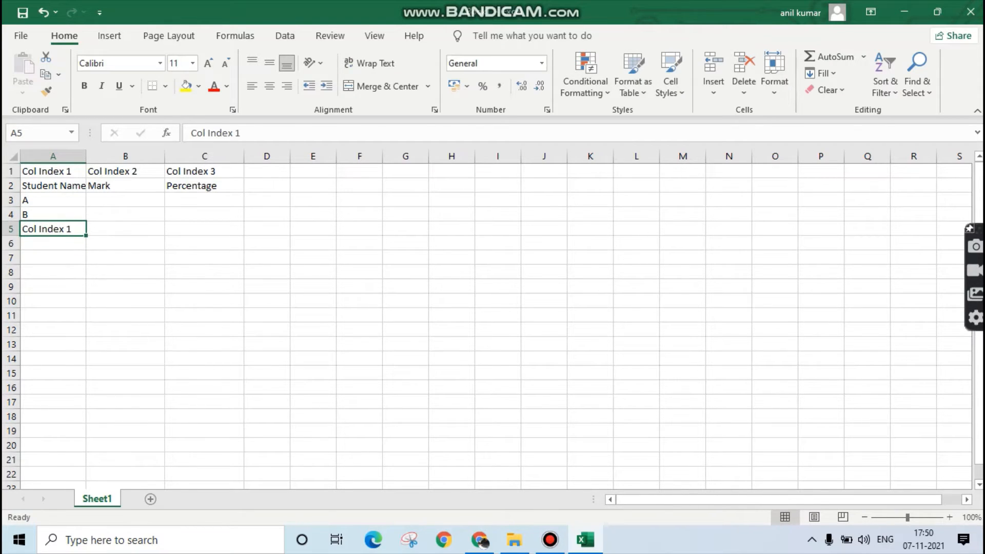
{"action": "type", "text": "C"}
{"action": "key", "text": "Delete"}
{"action": "key", "text": "Return"}
Step: Continue the student name list with D, E and F in cells A6 to A8
{"action": "type", "text": "D"}
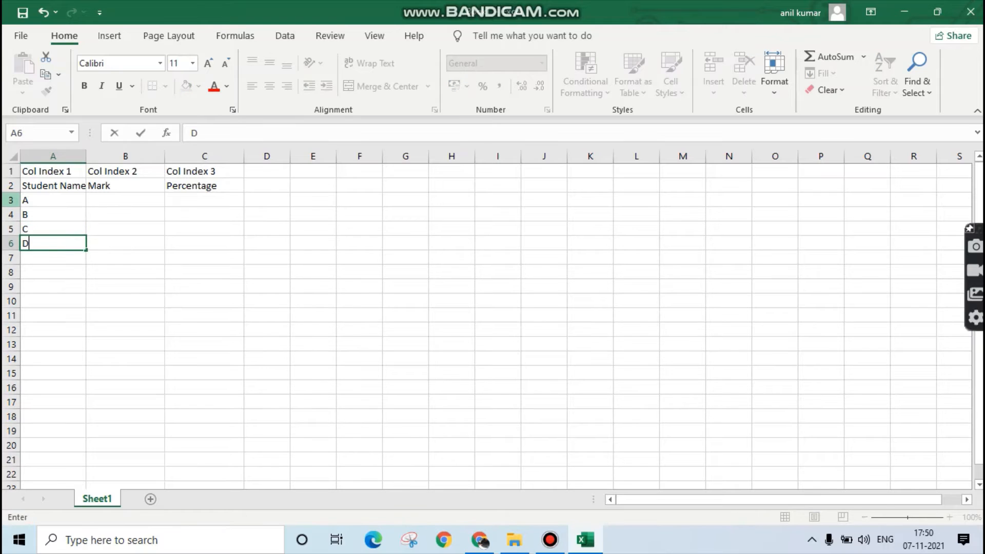
{"action": "key", "text": "Return"}
{"action": "type", "text": "E"}
{"action": "key", "text": "Return"}
{"action": "type", "text": "F"}
{"action": "key", "text": "Return"}
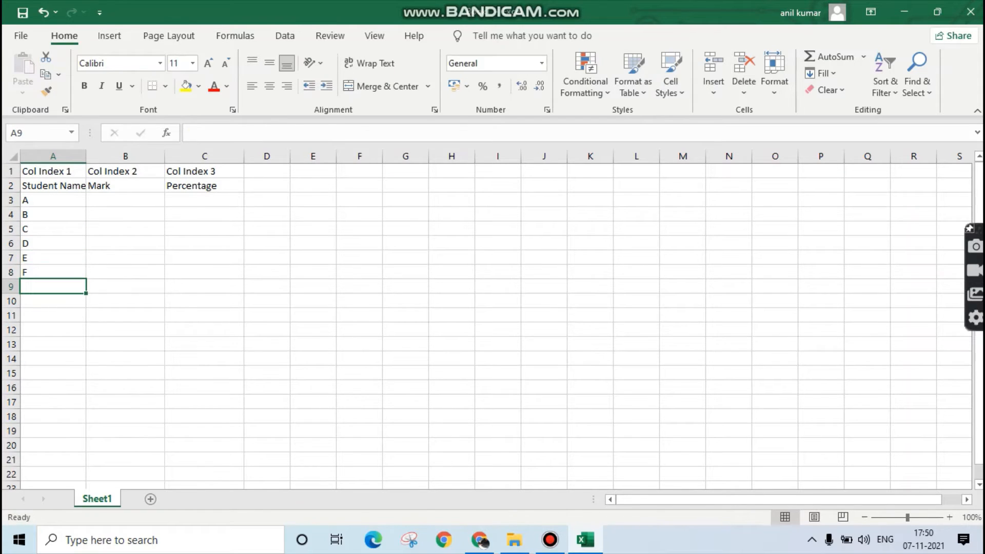
Step: Enter 340 as the mark of student A in cell B3
{"action": "key", "text": "Up"}
{"action": "key", "text": "Up"}
{"action": "key", "text": "Up"}
{"action": "key", "text": "Up"}
{"action": "key", "text": "Up"}
{"action": "key", "text": "Up"}
{"action": "key", "text": "Right"}
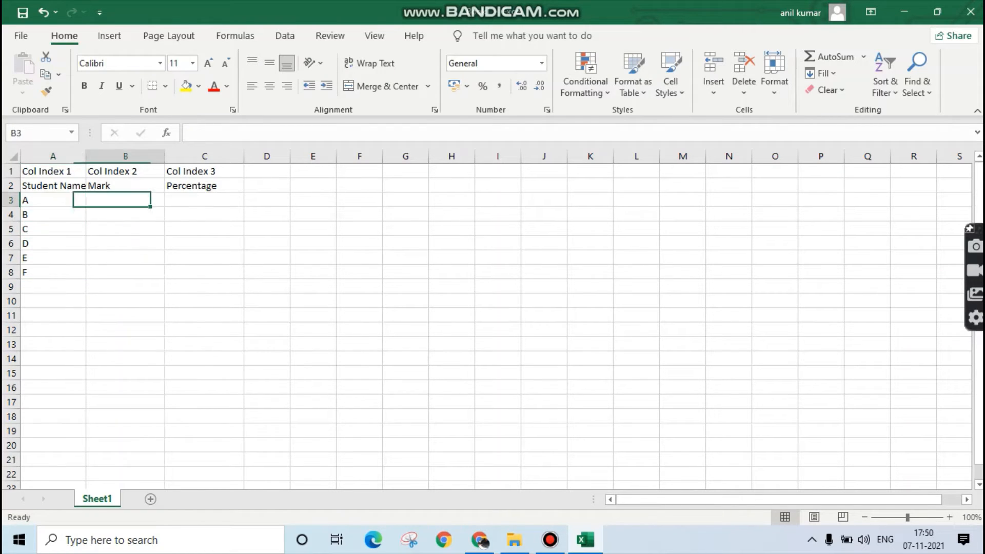
{"action": "type", "text": "340"}
{"action": "key", "text": "Return"}
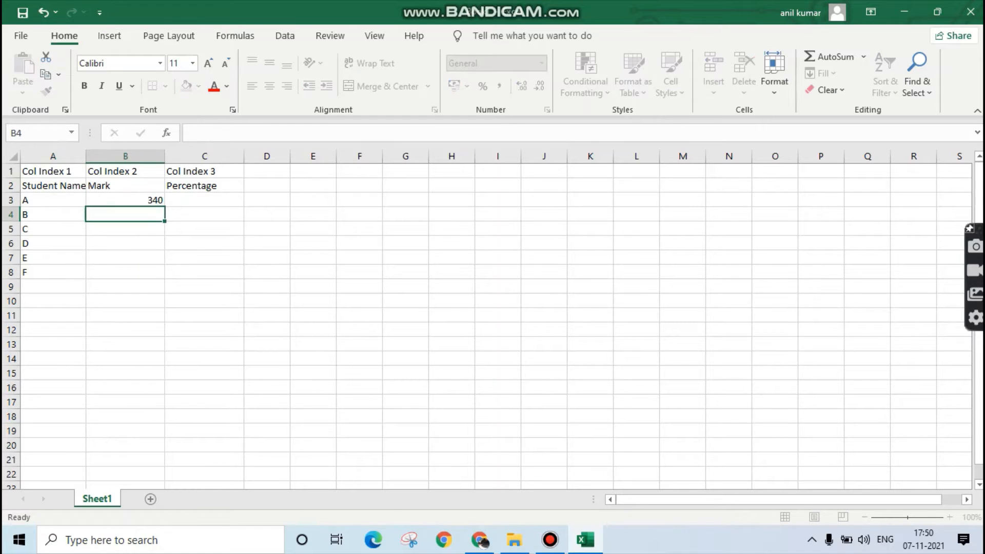
Step: Enter the marks 440, 300, 455, 430 and 340 for students B to F in cells B4 to B8
{"action": "type", "text": "440"}
{"action": "key", "text": "Return"}
{"action": "type", "text": "300"}
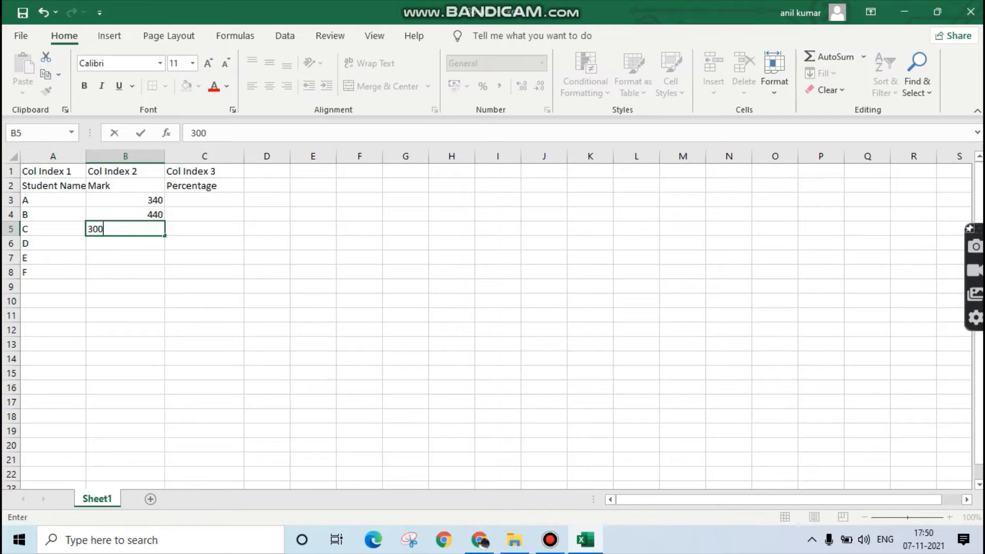
{"action": "key", "text": "Return"}
{"action": "type", "text": "455"}
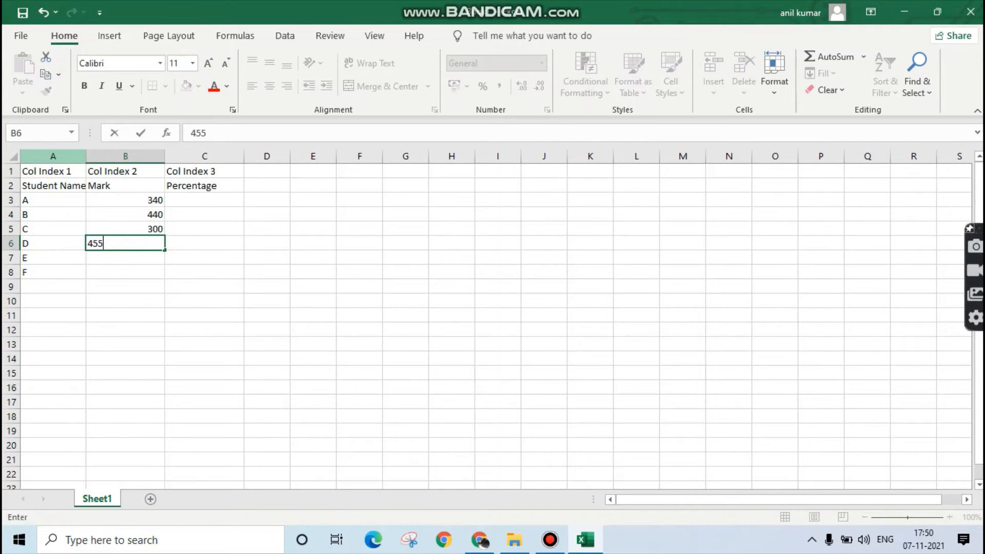
{"action": "key", "text": "Return"}
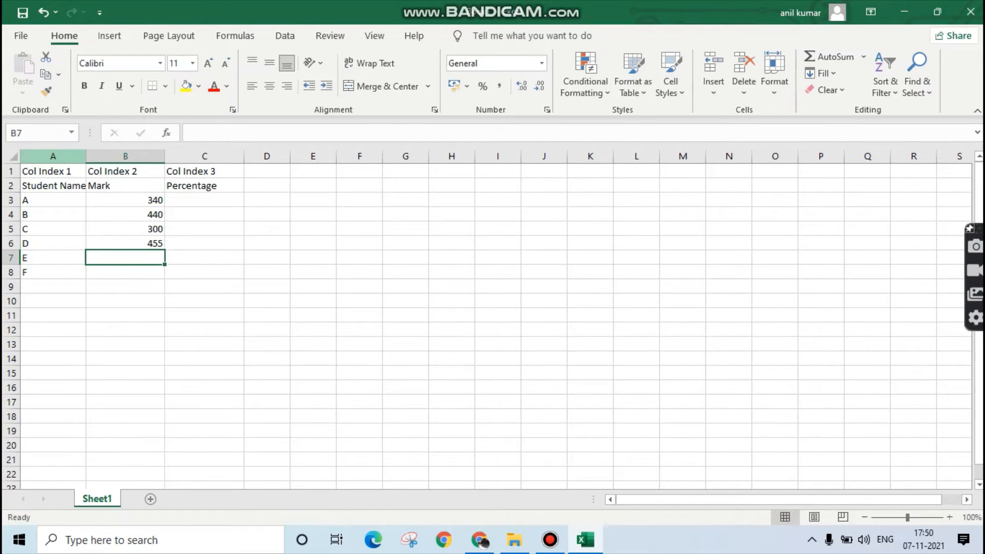
{"action": "type", "text": "430"}
{"action": "key", "text": "Return"}
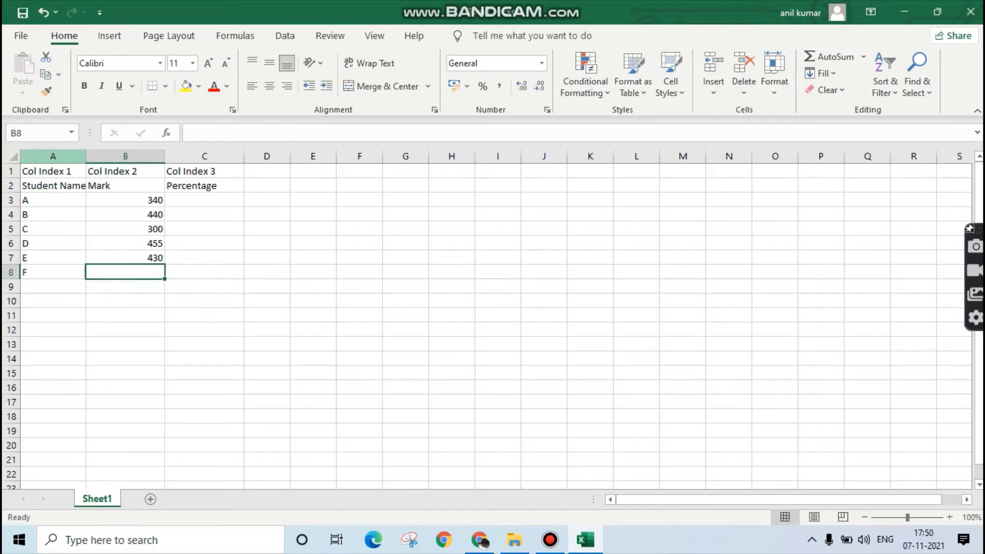
{"action": "type", "text": "340"}
{"action": "key", "text": "Return"}
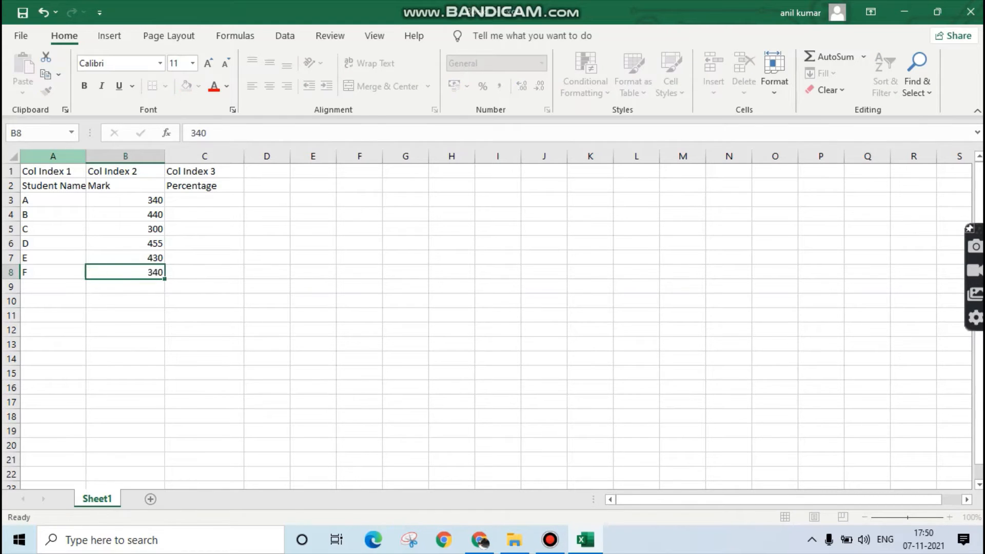
Step: Enter the percentages 60, 70 and 55 for students A to C in cells C3 to C5
{"action": "key", "text": "Up"}
{"action": "key", "text": "Up"}
{"action": "key", "text": "Up"}
{"action": "key", "text": "Up"}
{"action": "key", "text": "Up"}
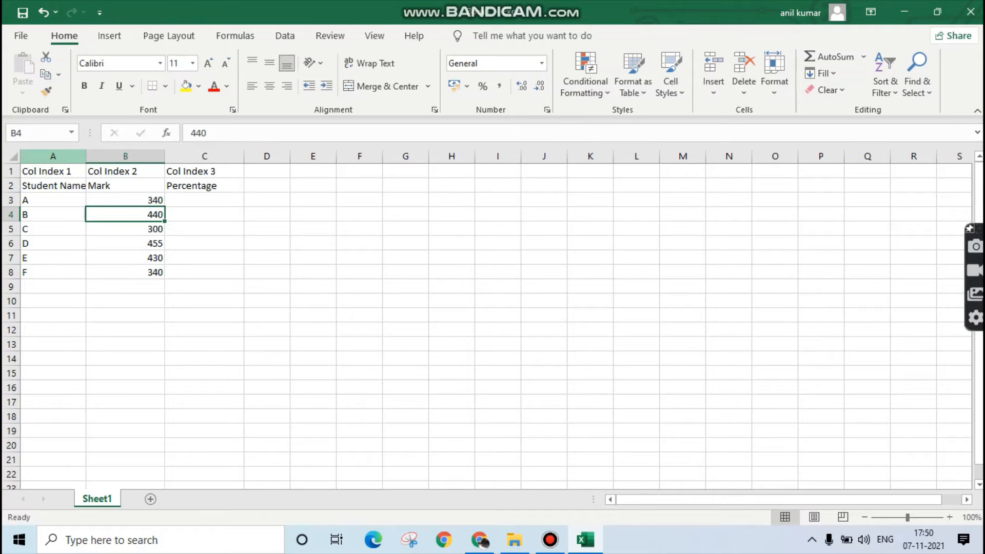
{"action": "key", "text": "Up"}
{"action": "key", "text": "Right"}
{"action": "type", "text": "60"}
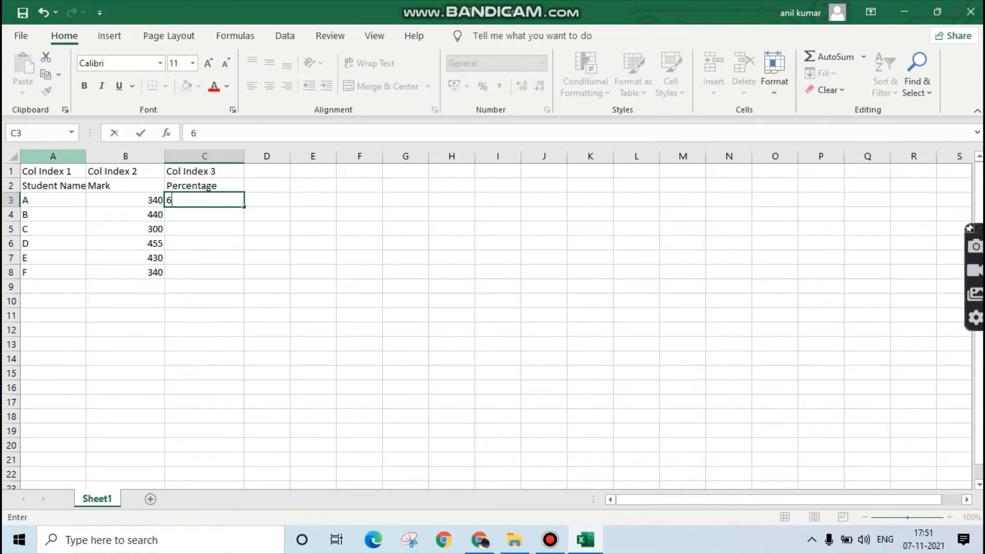
{"action": "key", "text": "Return"}
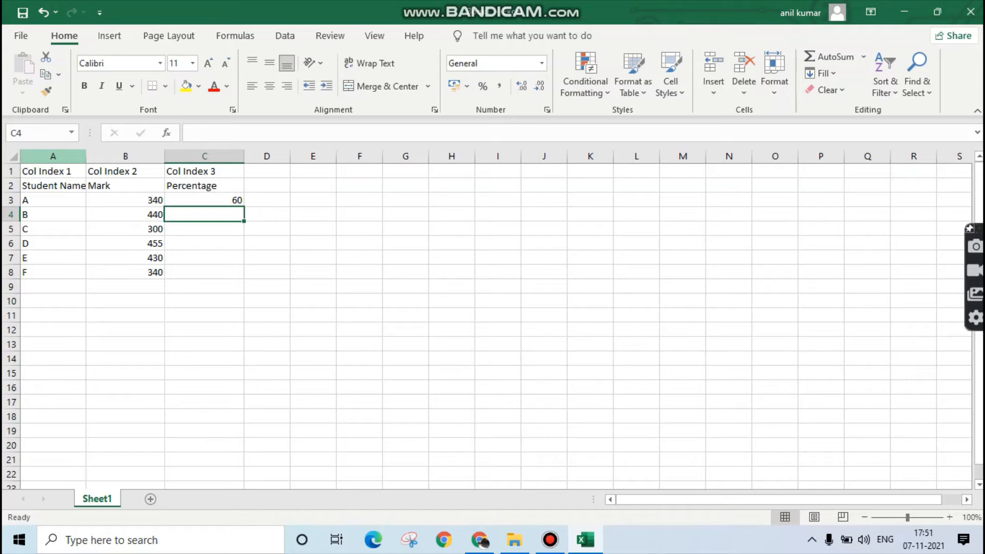
{"action": "type", "text": "70"}
{"action": "key", "text": "Return"}
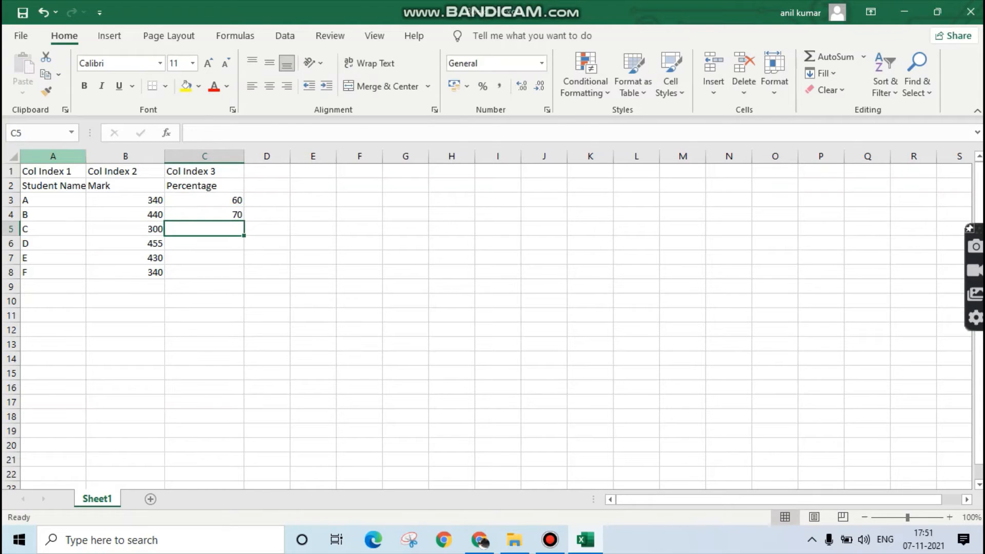
{"action": "type", "text": "55"}
{"action": "key", "text": "Return"}
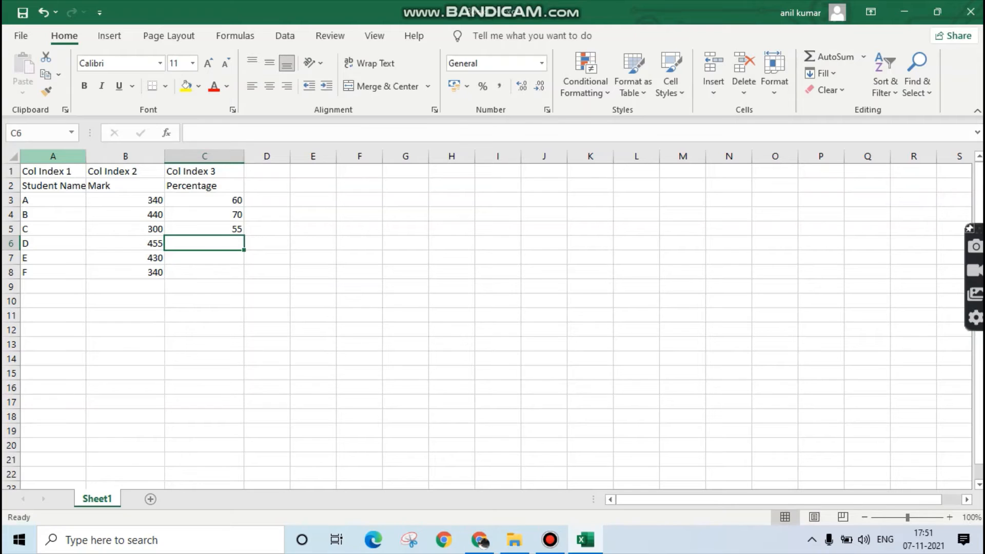
Step: Fill in the percentages 72, 71 and 60 for students D to F in cells C6 to C8
{"action": "type", "text": "72"}
{"action": "key", "text": "Return"}
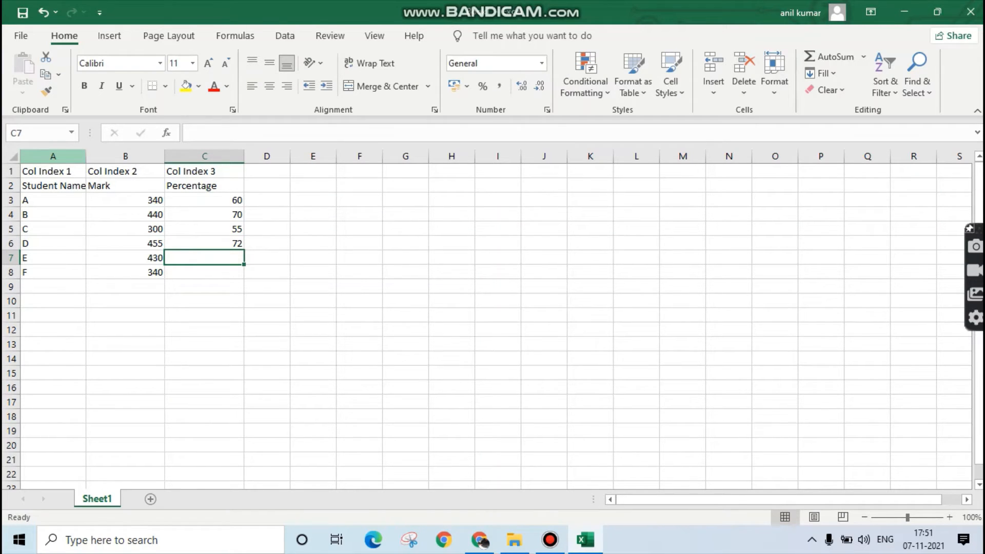
{"action": "type", "text": "71"}
{"action": "key", "text": "Return"}
{"action": "type", "text": "\\"}
{"action": "key", "text": "BackSpace"}
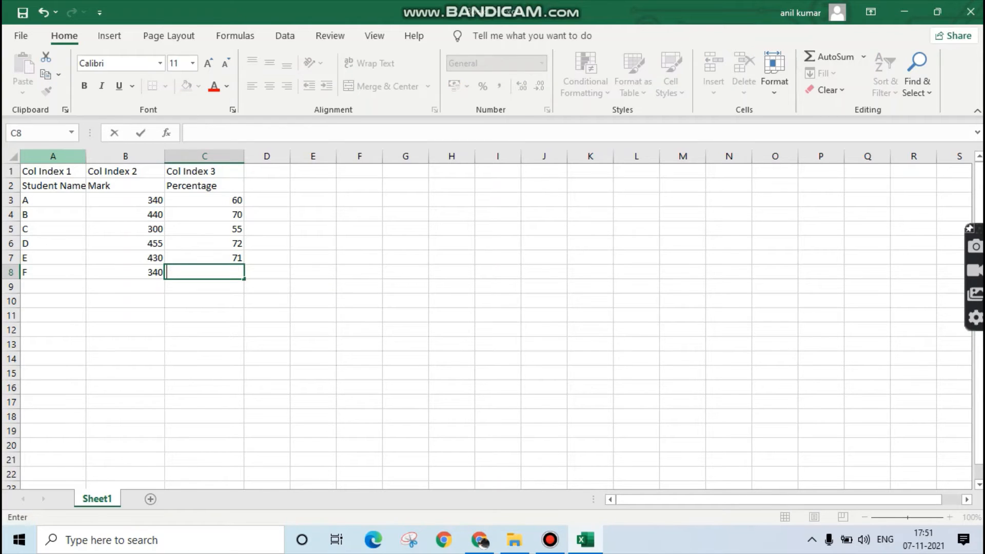
{"action": "type", "text": "60"}
{"action": "key", "text": "Return"}
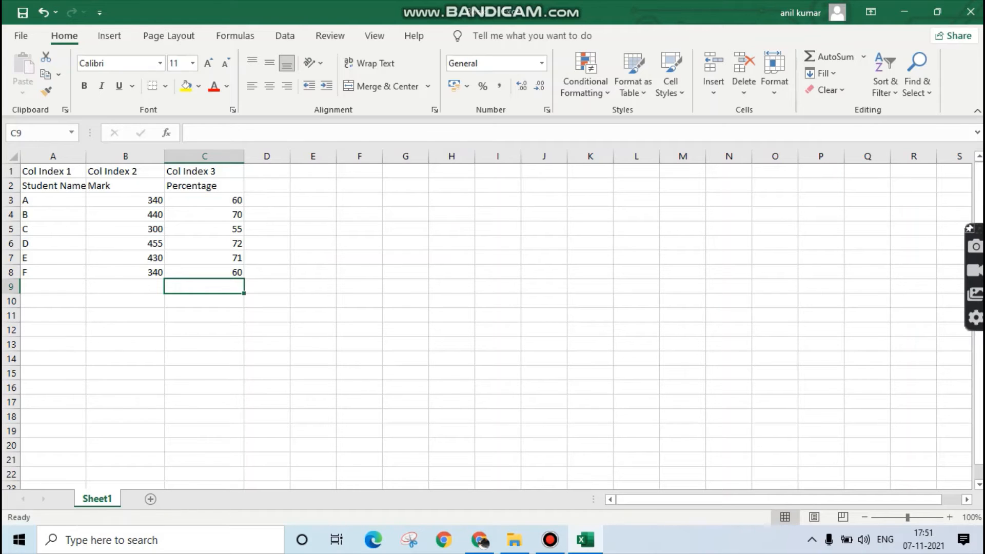
Step: Enter the student name C as the lookup entry in cell A11 below the table
{"action": "left_click", "coordinate": [125, 315]}
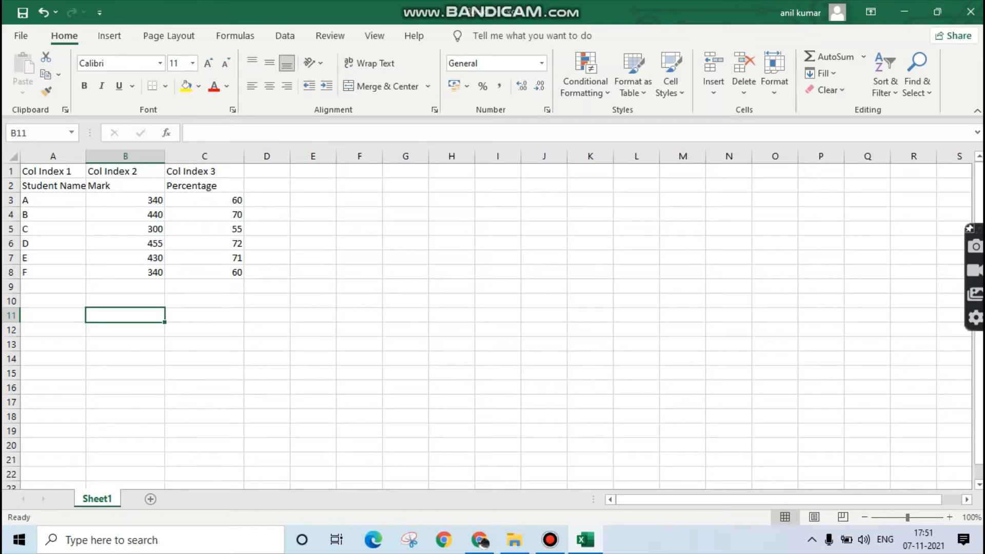
{"action": "left_click", "coordinate": [125, 329]}
{"action": "left_click", "coordinate": [125, 315]}
{"action": "left_click", "coordinate": [53, 315]}
{"action": "left_click", "coordinate": [125, 316]}
{"action": "left_click", "coordinate": [53, 315]}
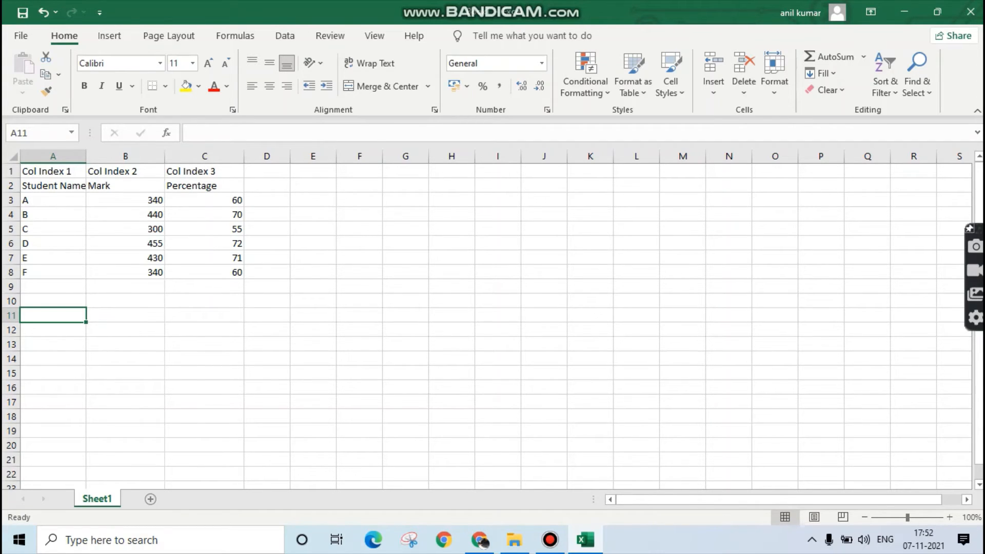
{"action": "type", "text": "C"}
{"action": "key", "text": "Return"}
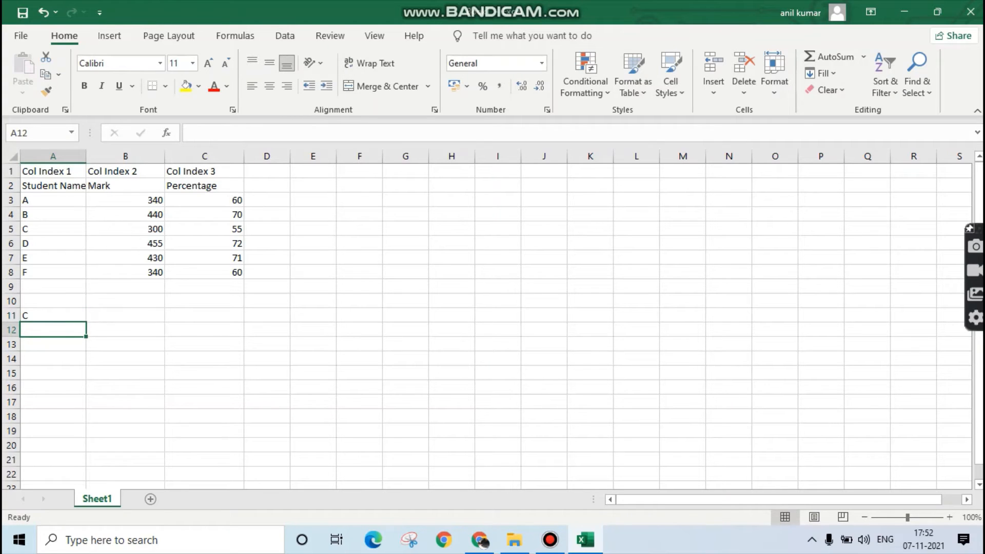
Step: Begin a VLOOKUP formula in cell B11 with A11 as the lookup value and A3:C8 as the table array
{"action": "left_click", "coordinate": [53, 315]}
{"action": "left_click", "coordinate": [125, 316]}
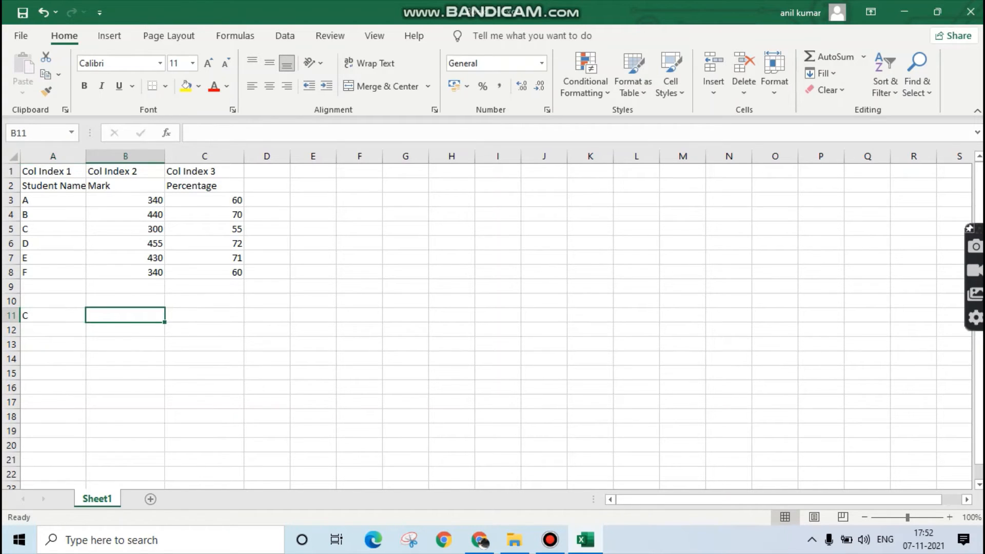
{"action": "type", "text": "="}
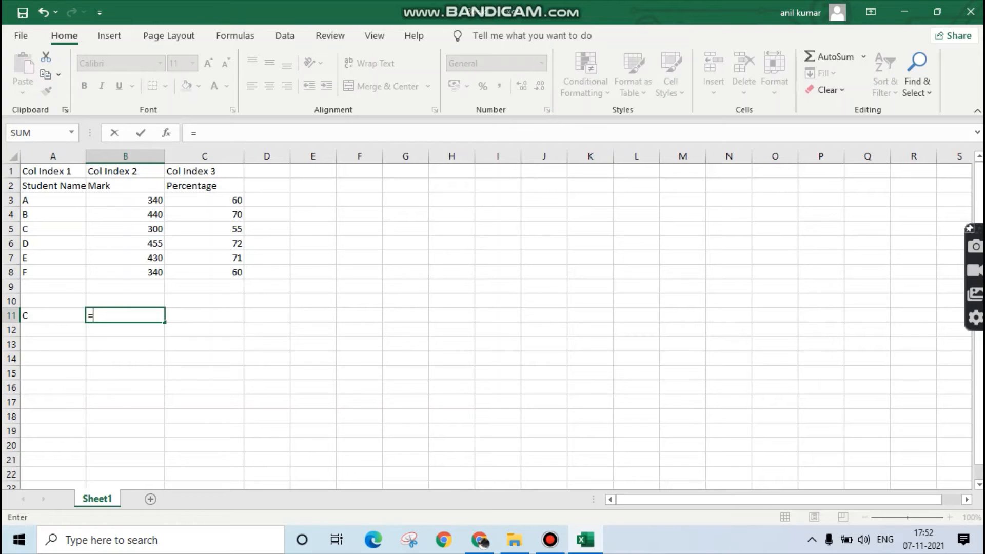
{"action": "type", "text": "vloo"}
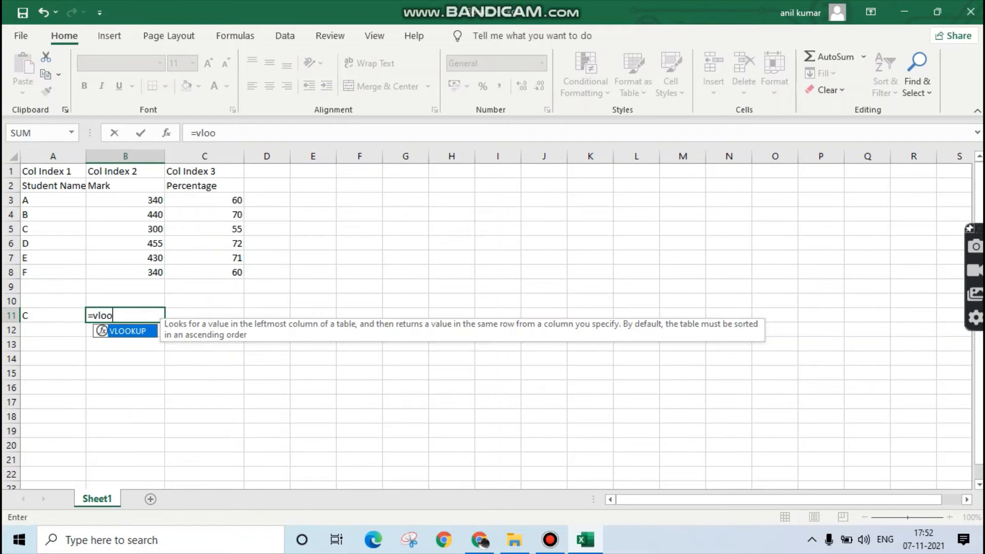
{"action": "type", "text": "kup("}
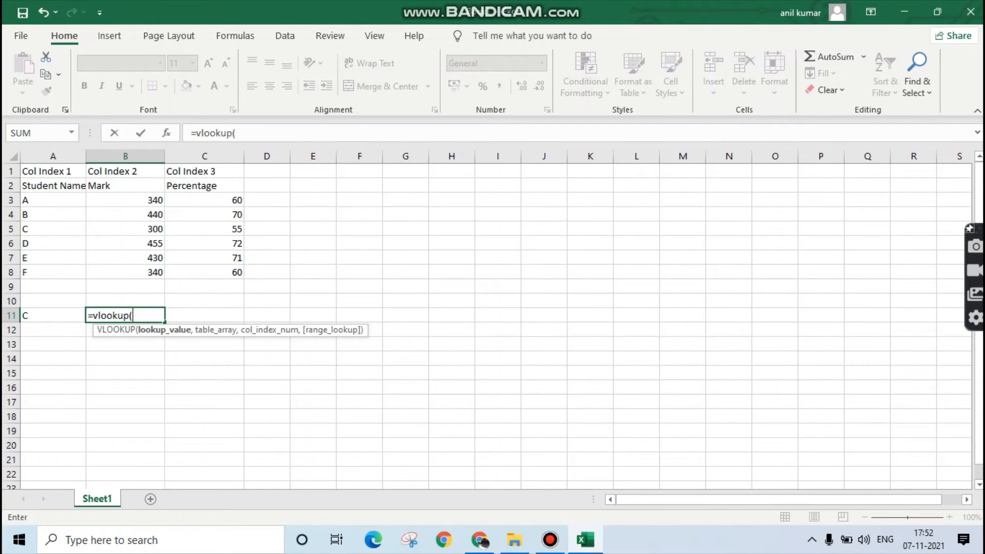
{"action": "left_click", "coordinate": [53, 315]}
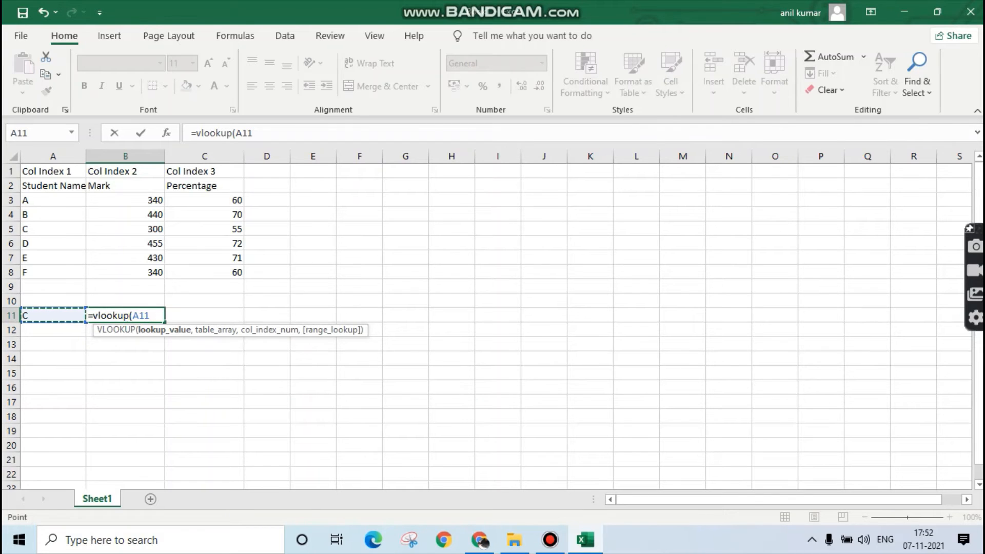
{"action": "type", "text": ","}
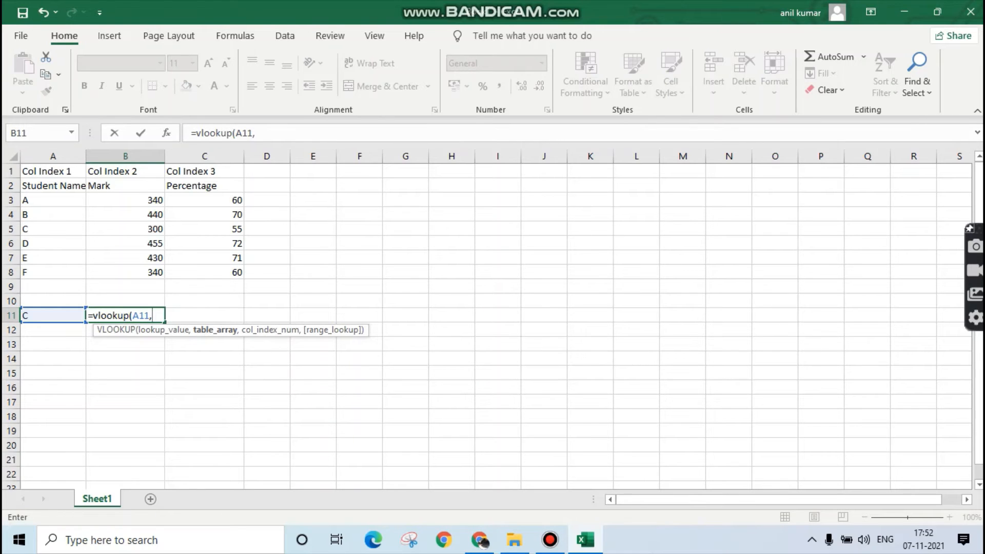
{"action": "left_click_drag", "start_coordinate": [52, 200], "coordinate": [231, 272]}
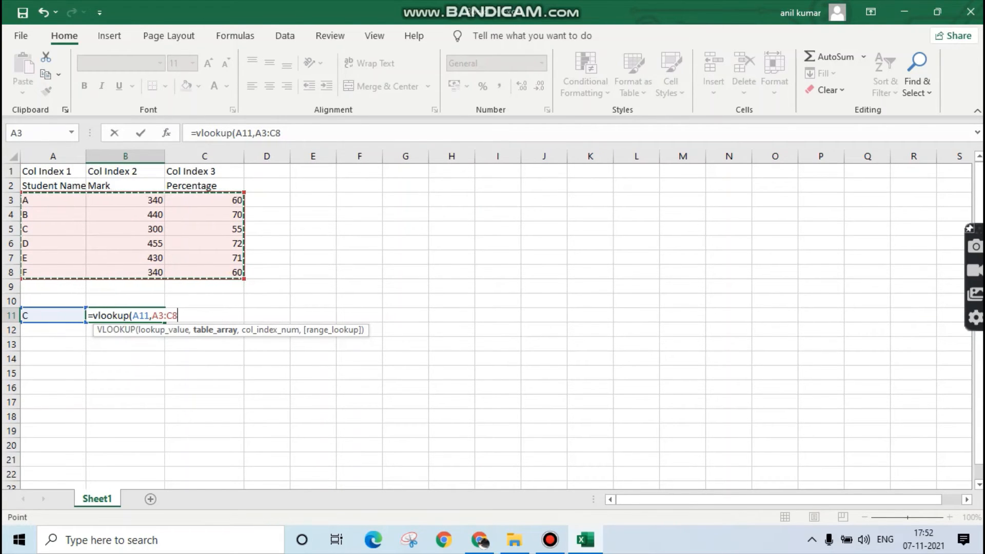
{"action": "type", "text": ","}
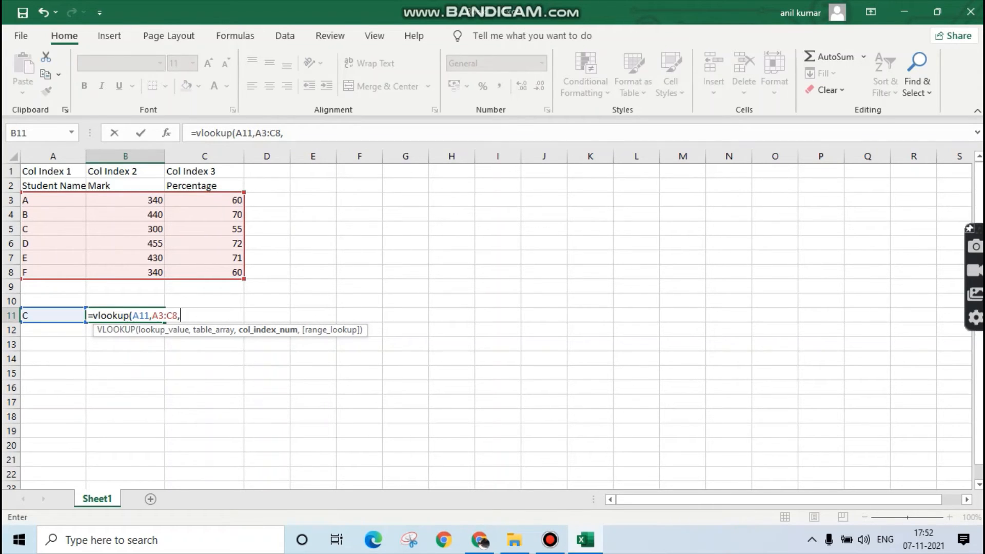
Step: Make the table array in the B11 formula an absolute reference, $A$3:$C$8
{"action": "left_click", "coordinate": [149, 315]}
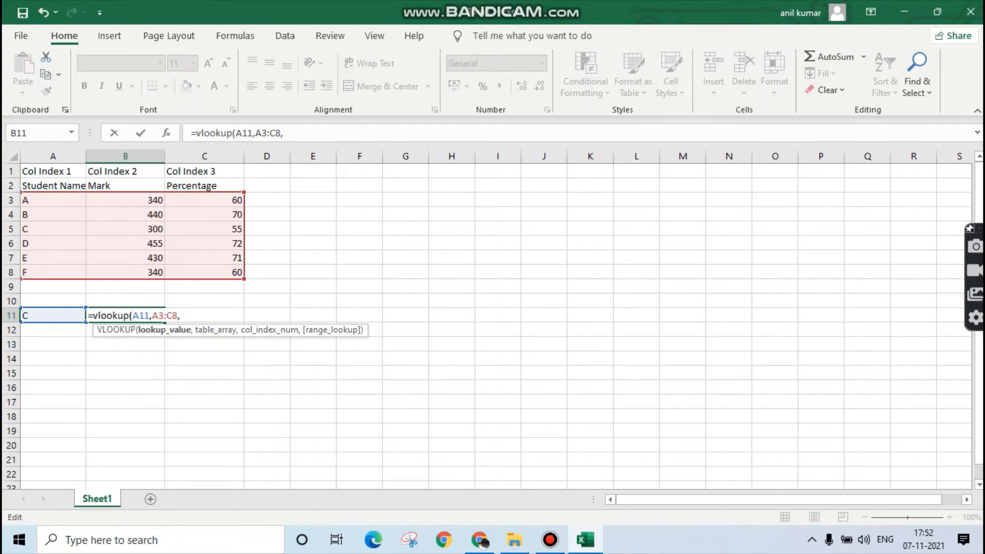
{"action": "key", "text": "Right"}
{"action": "key", "text": "Right"}
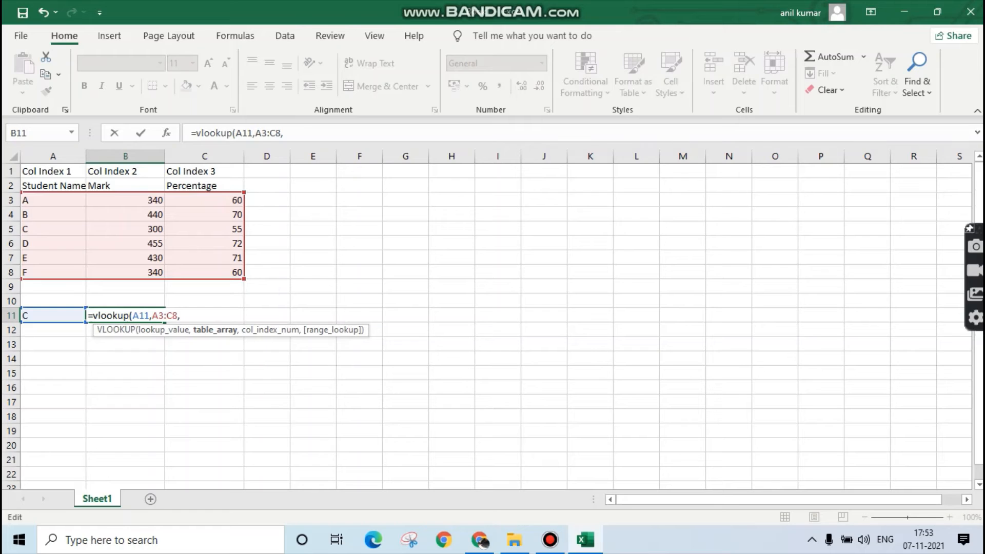
{"action": "type", "text": "$"}
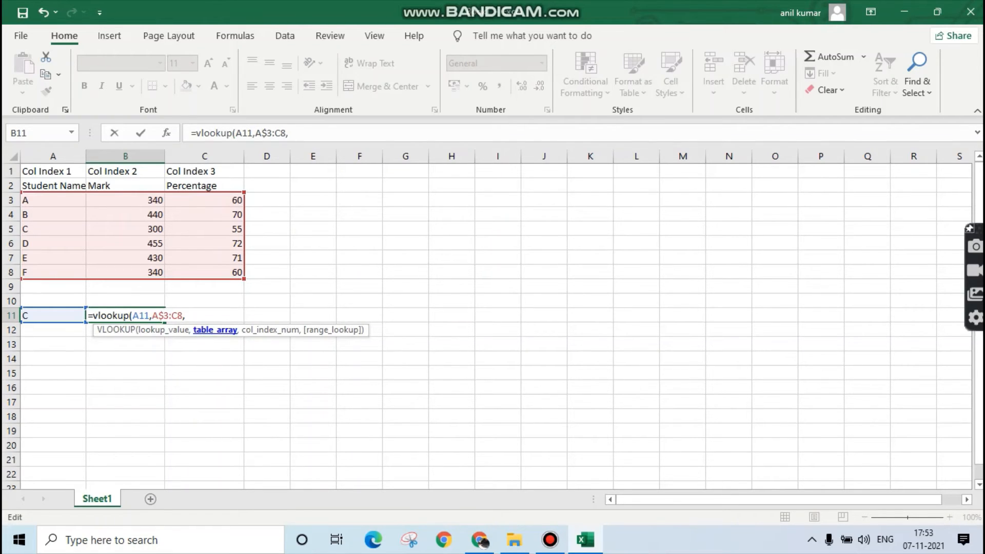
{"action": "key", "text": "Left"}
{"action": "key", "text": "Left"}
{"action": "type", "text": "$"}
{"action": "left_click", "coordinate": [191, 315]}
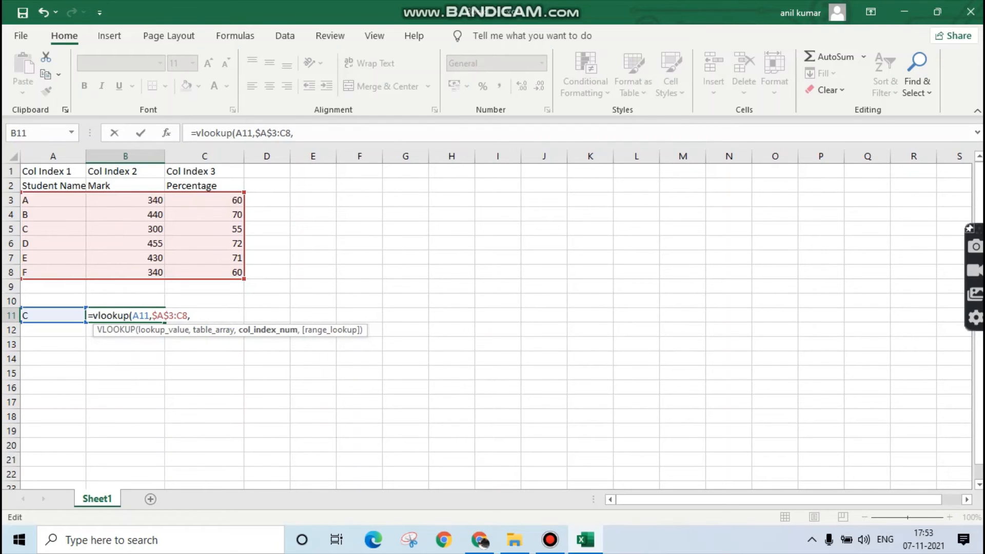
{"action": "left_click", "coordinate": [182, 315]}
{"action": "type", "text": "$"}
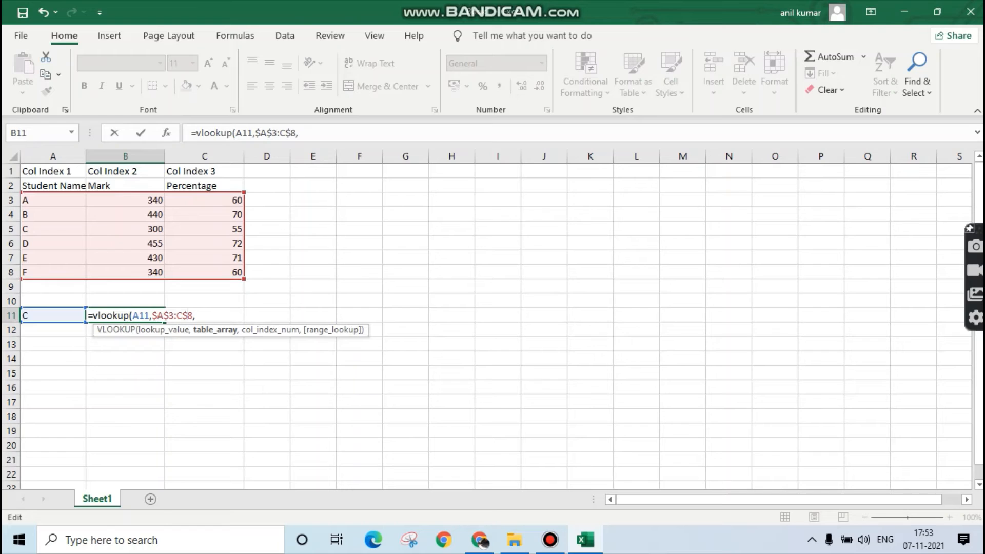
{"action": "left_click", "coordinate": [177, 315]}
{"action": "type", "text": "$"}
{"action": "left_click", "coordinate": [201, 315]}
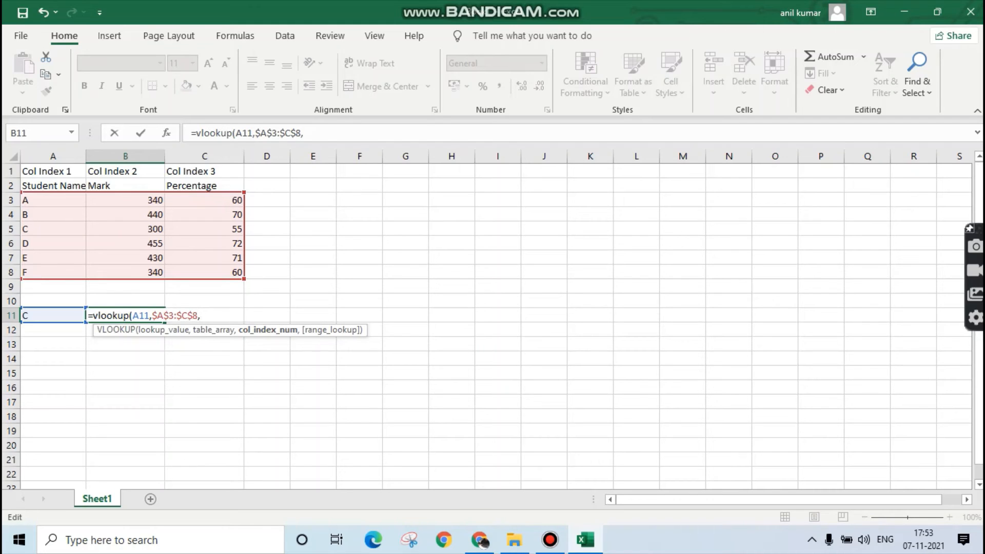
Step: Complete the VLOOKUP in B11 with column index 2 and FALSE for an exact match, and select A5:B5 to compare the mark
{"action": "type", "text": "2,"}
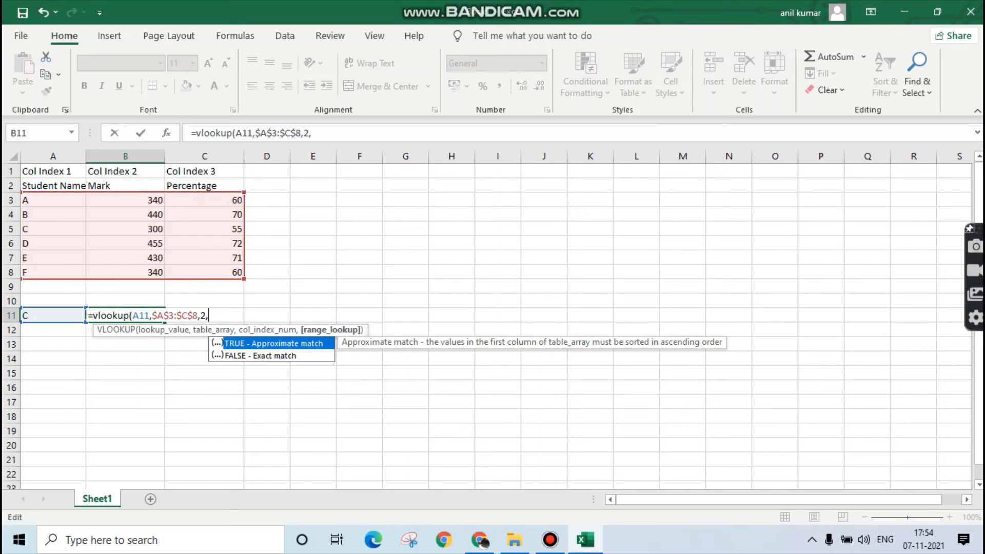
{"action": "type", "text": "FALSE"}
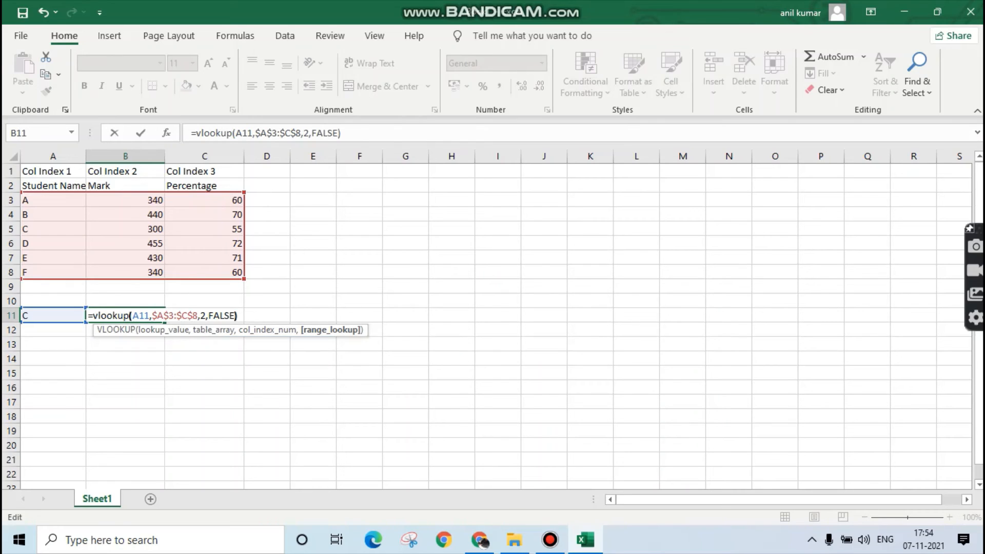
{"action": "type", "text": ")"}
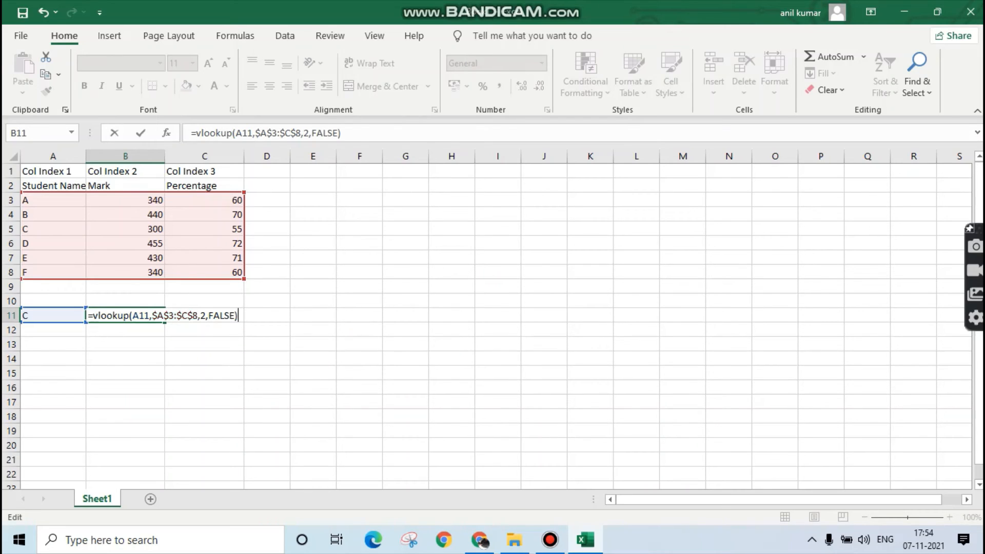
{"action": "key", "text": "Return"}
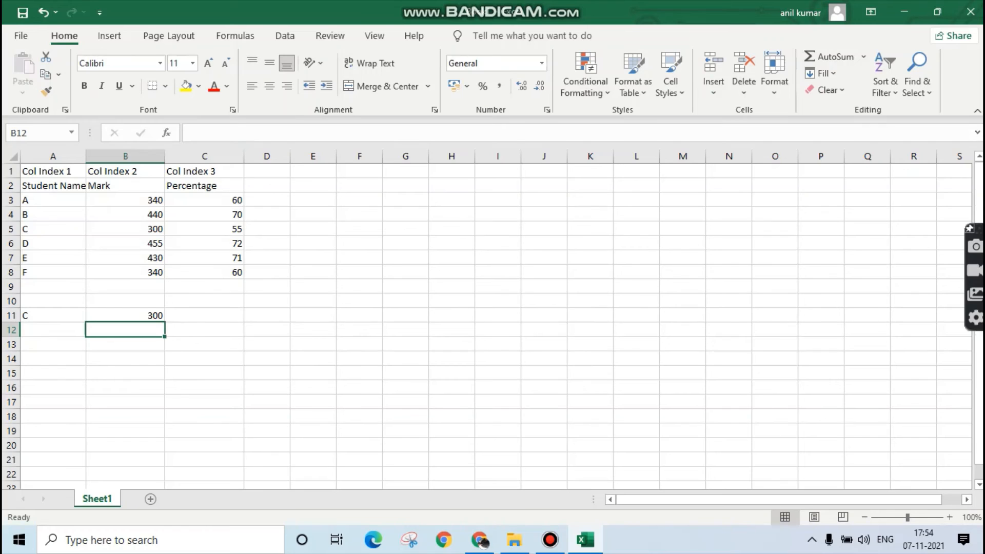
{"action": "left_click_drag", "start_coordinate": [53, 229], "coordinate": [126, 230]}
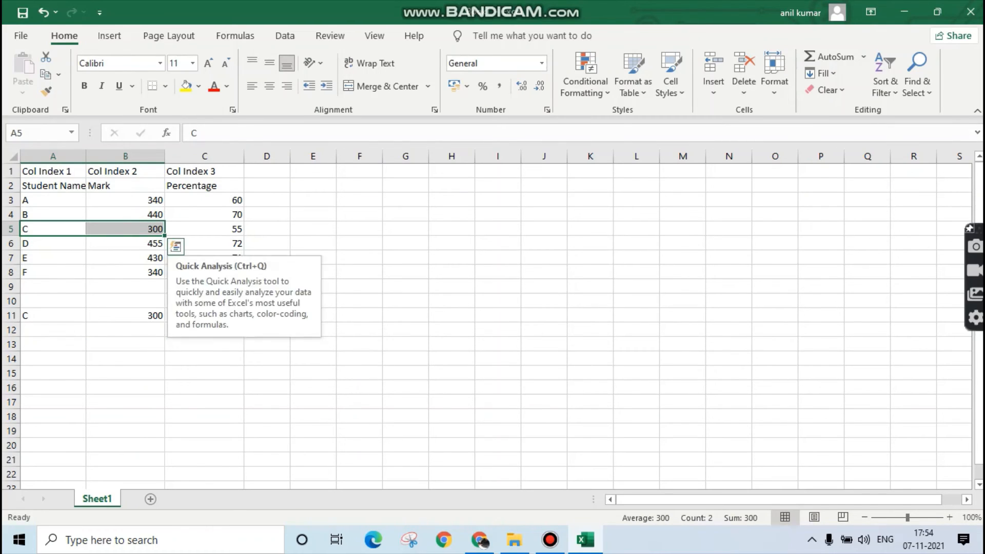
Step: Change the column index in the B11 VLOOKUP formula to 3 so it returns the student's percentage
{"action": "left_click", "coordinate": [125, 316]}
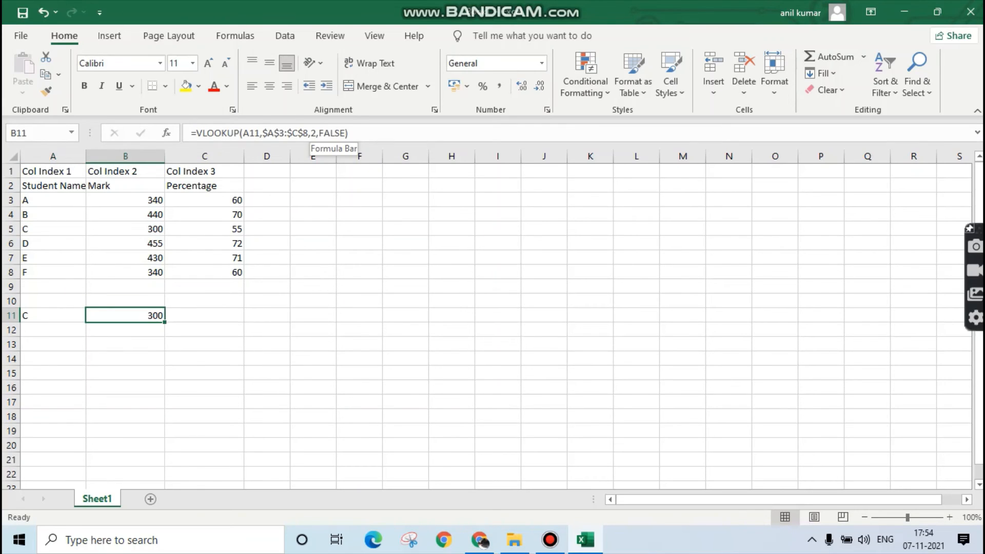
{"action": "left_click", "coordinate": [316, 133]}
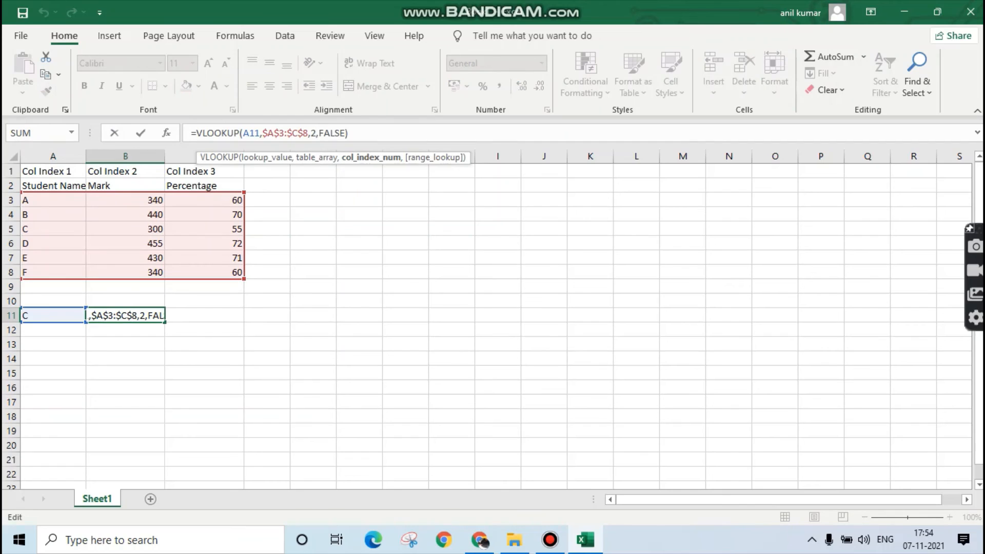
{"action": "key", "text": "BackSpace"}
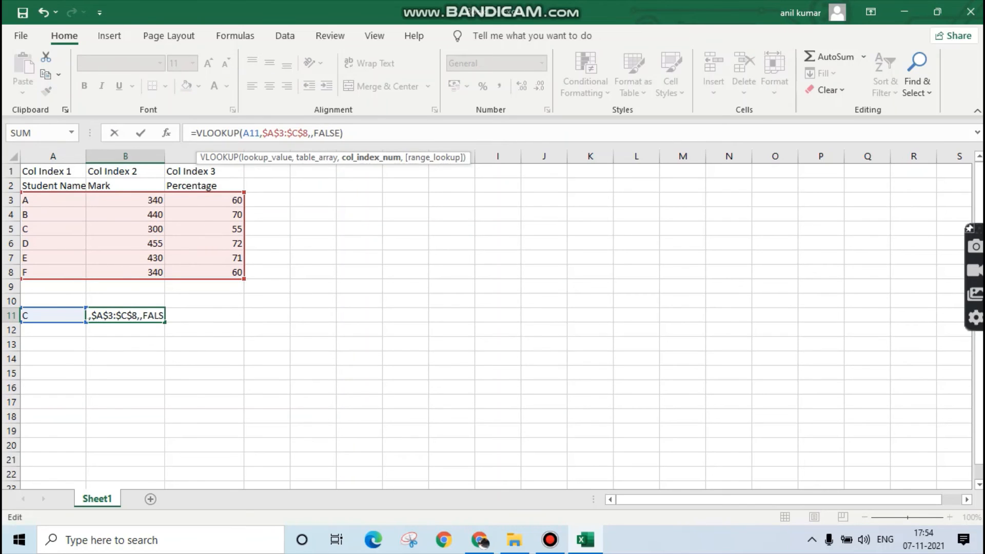
{"action": "type", "text": "3"}
{"action": "key", "text": "Return"}
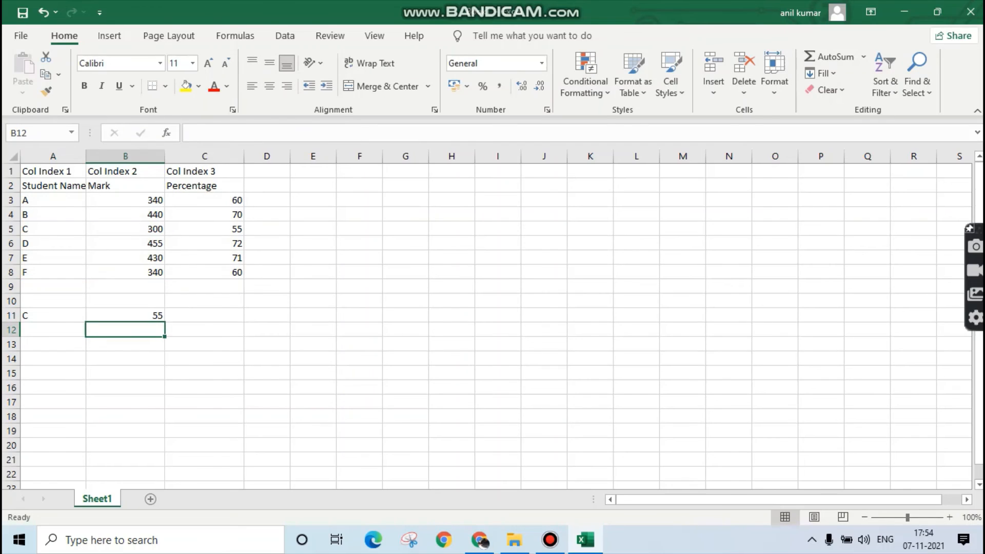
{"action": "left_click", "coordinate": [125, 315]}
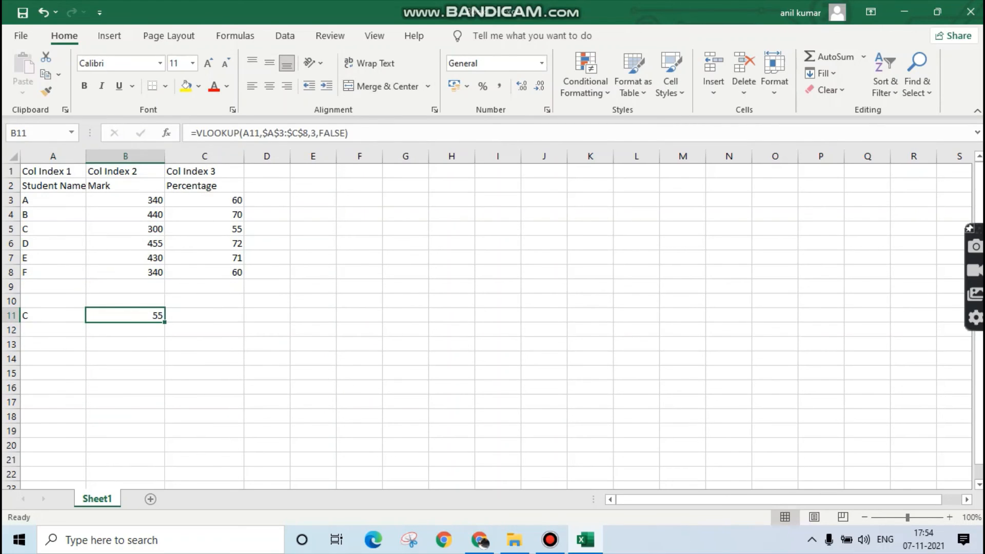
Step: Enter the student name D as a second lookup entry in cell A12
{"action": "right_click", "coordinate": [45, 330]}
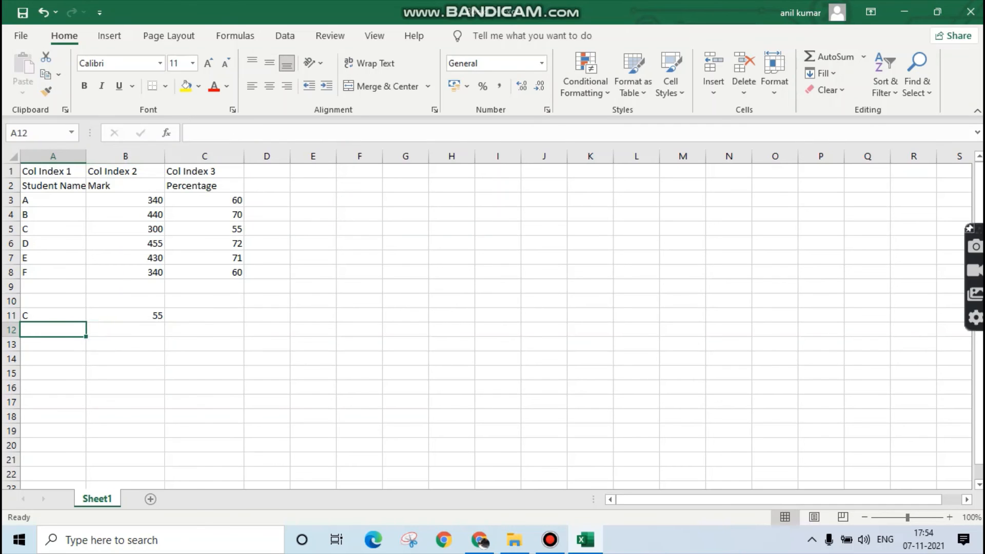
{"action": "right_click", "coordinate": [34, 344]}
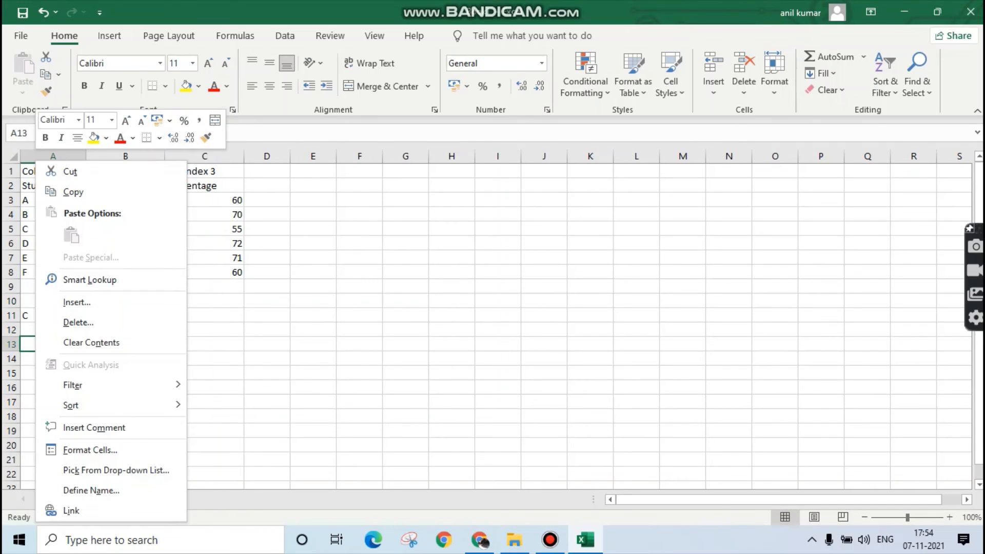
{"action": "left_click", "coordinate": [35, 330]}
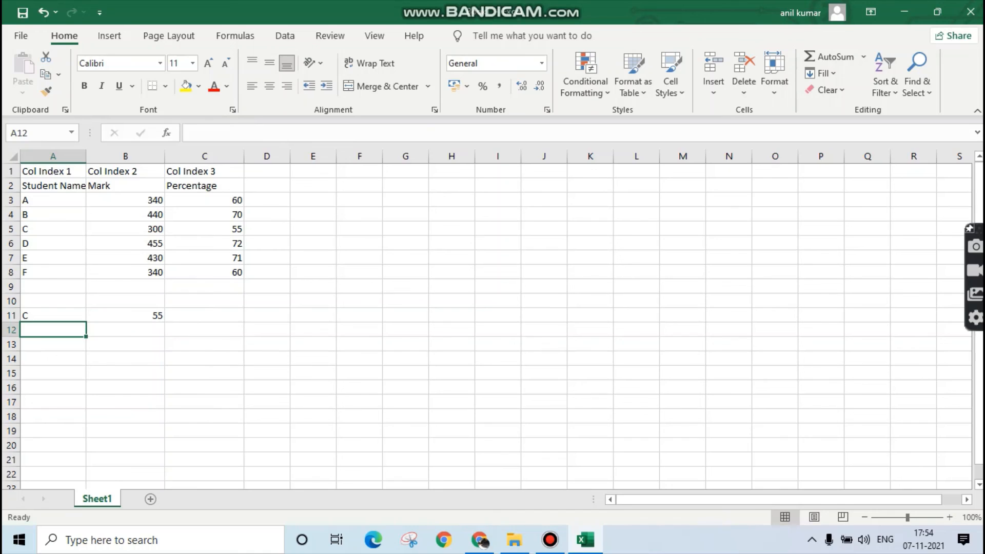
{"action": "type", "text": "D"}
{"action": "key", "text": "Return"}
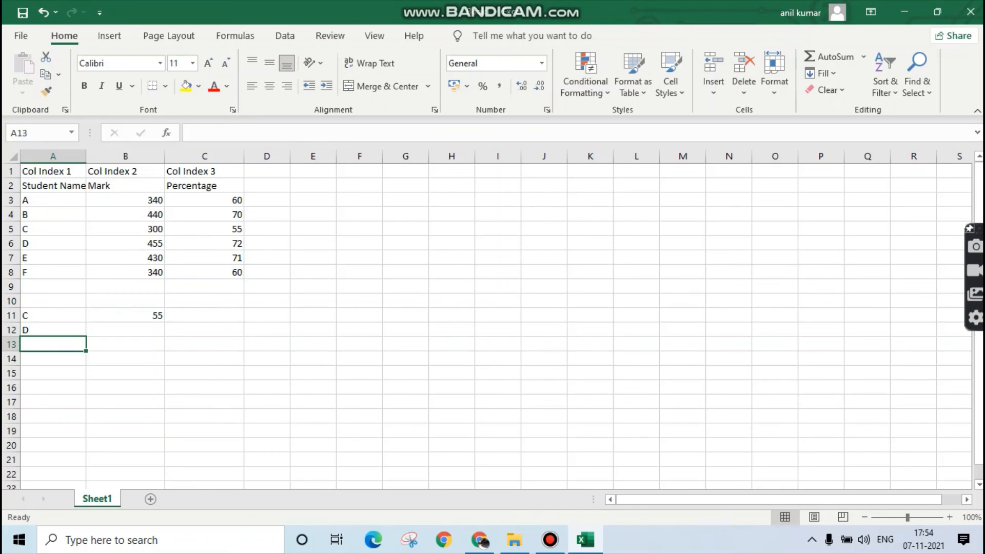
Step: Fill the VLOOKUP formula from B11 down to B12 and check the formulas in both cells
{"action": "key", "text": "Up"}
{"action": "key", "text": "Right"}
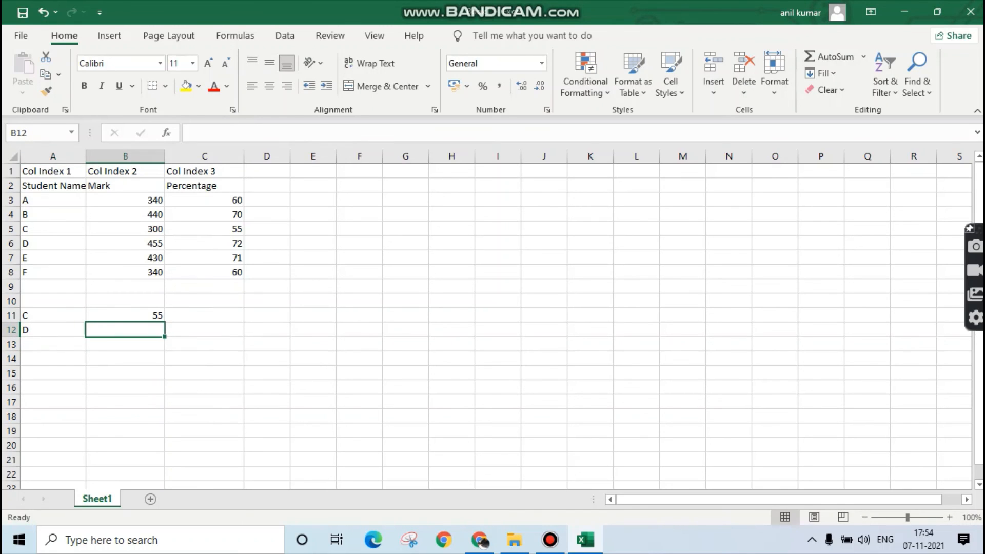
{"action": "key", "text": "Up"}
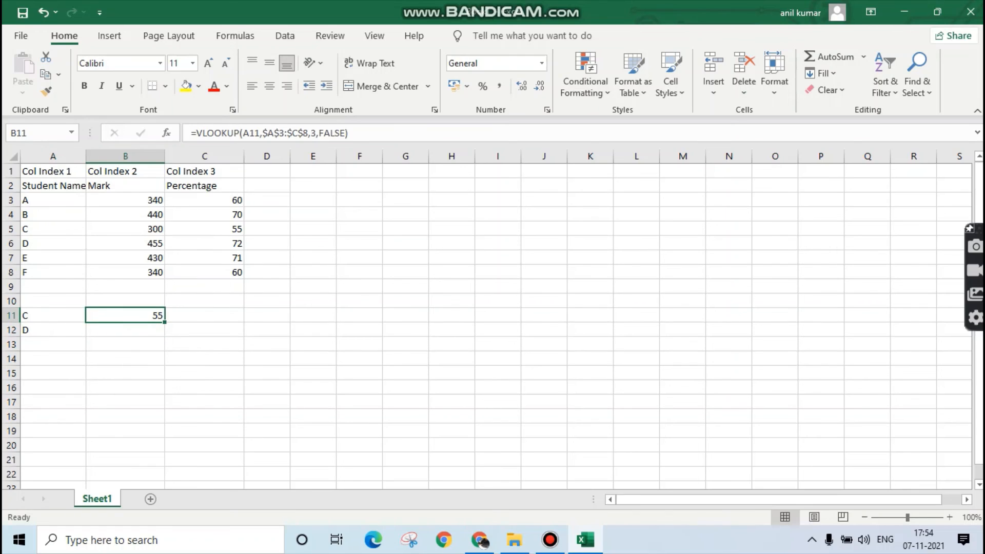
{"action": "left_click_drag", "start_coordinate": [165, 322], "coordinate": [165, 336]}
{"action": "left_click", "coordinate": [125, 345]}
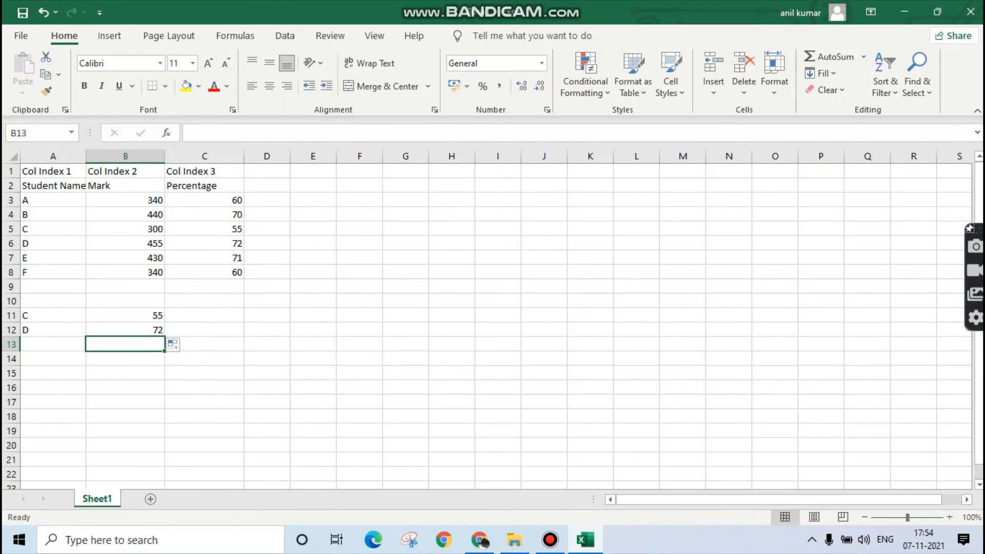
{"action": "left_click", "coordinate": [125, 330]}
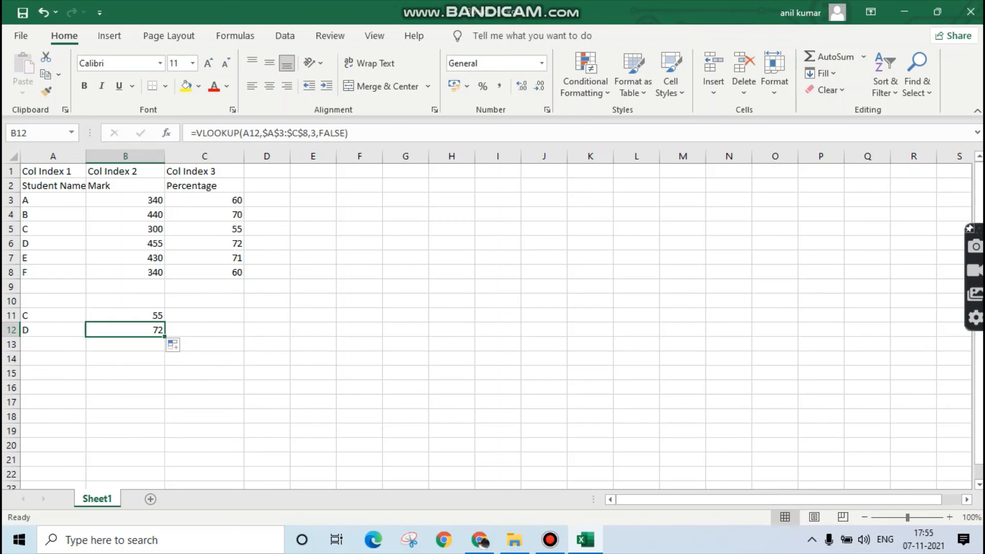
{"action": "left_click", "coordinate": [125, 316]}
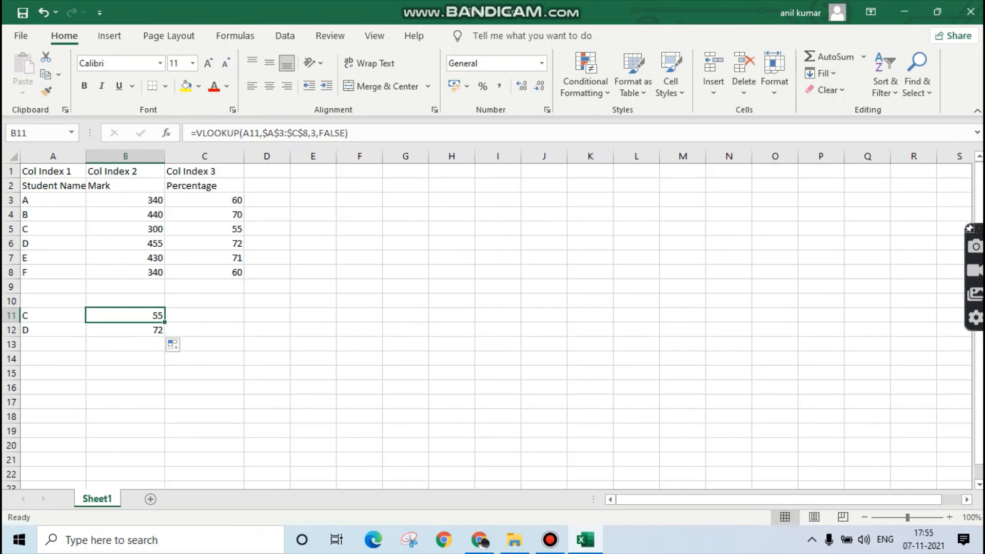
{"action": "left_click", "coordinate": [550, 539]}
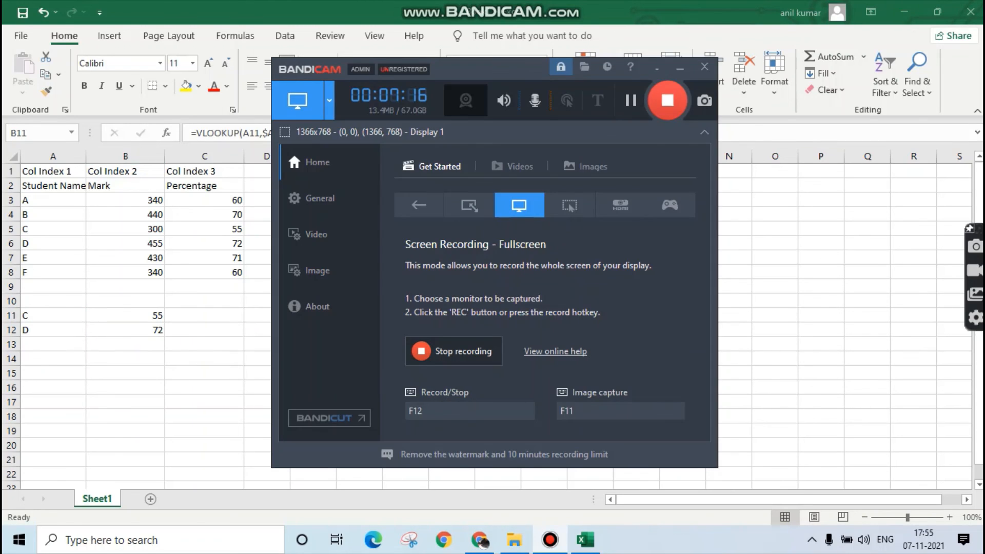